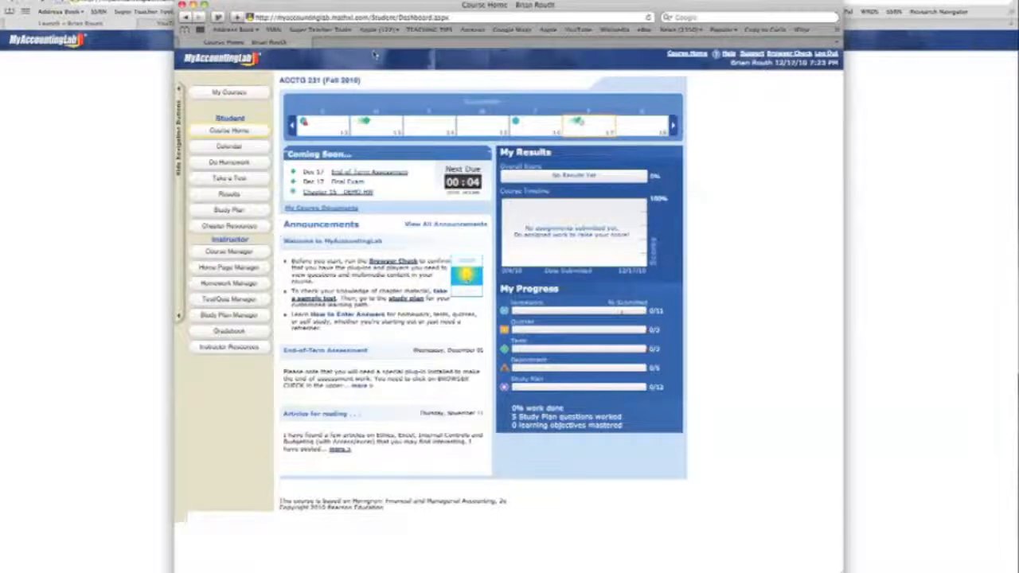
- Open question P15-23a (similar to) from the Chapter 15 - DEMO HW homework assignment
click(230, 163)
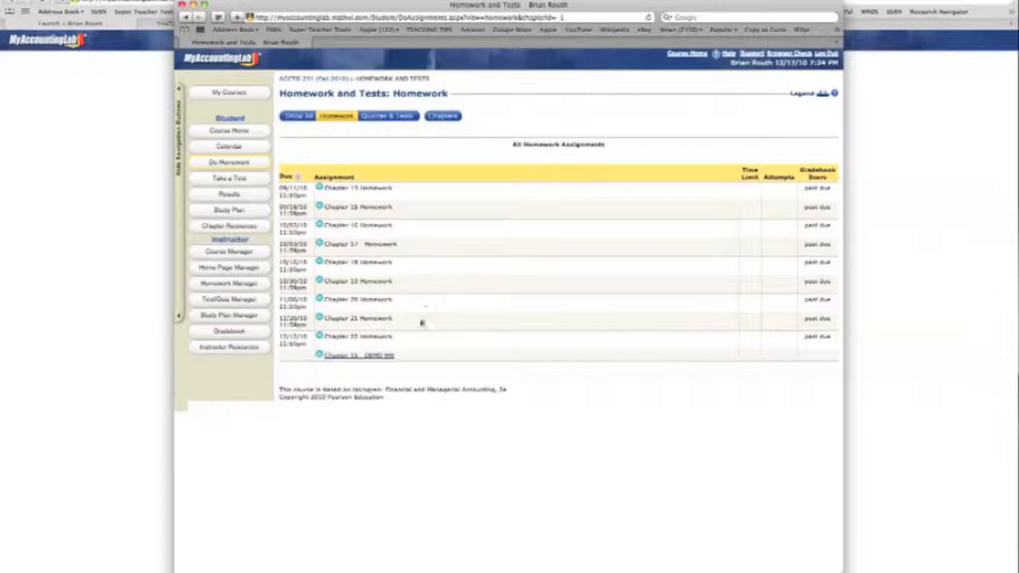
click(351, 356)
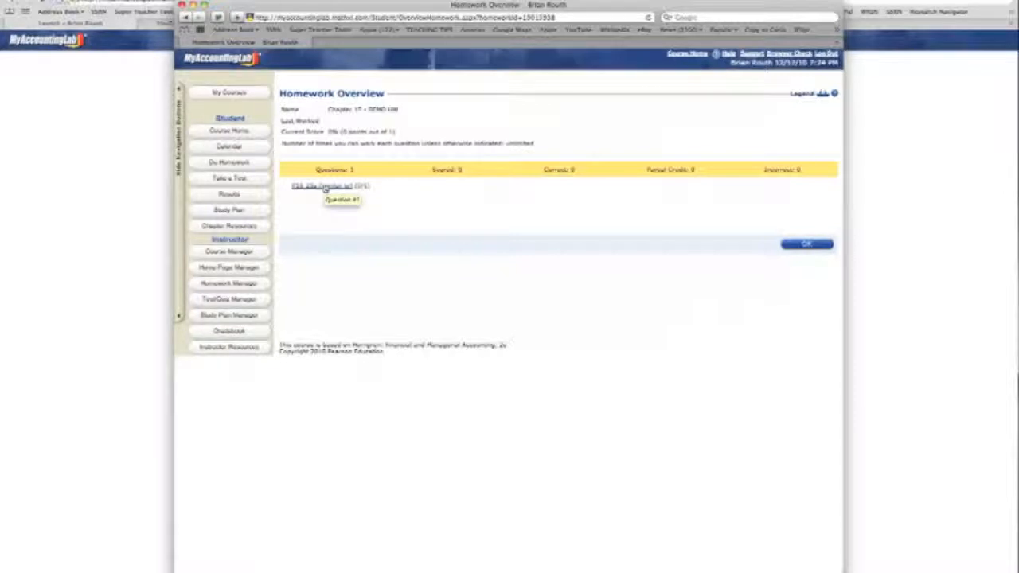
click(324, 186)
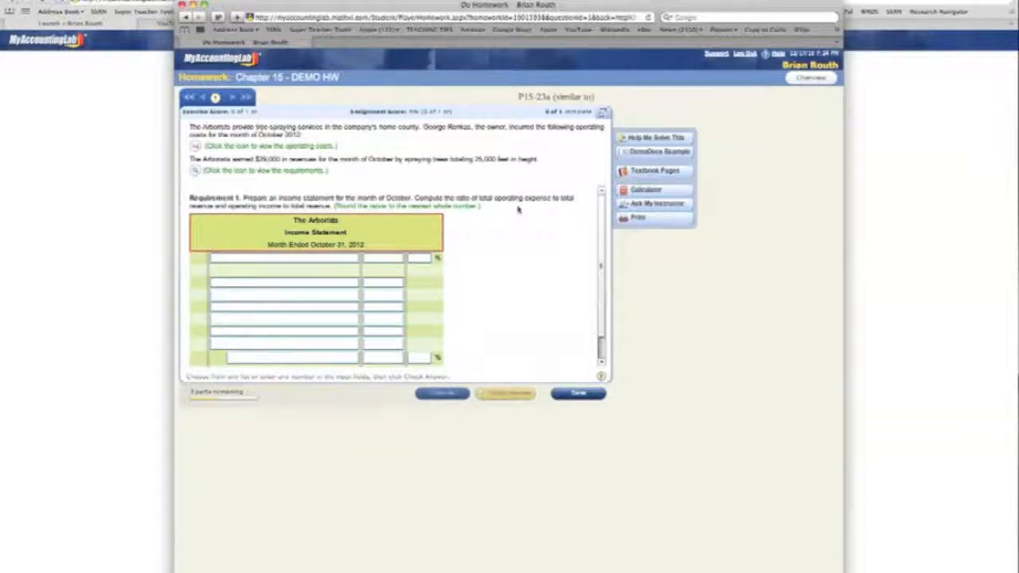
mouse_move(603, 238)
mouse_down()
mouse_move(599, 284)
mouse_move(605, 226)
mouse_up()
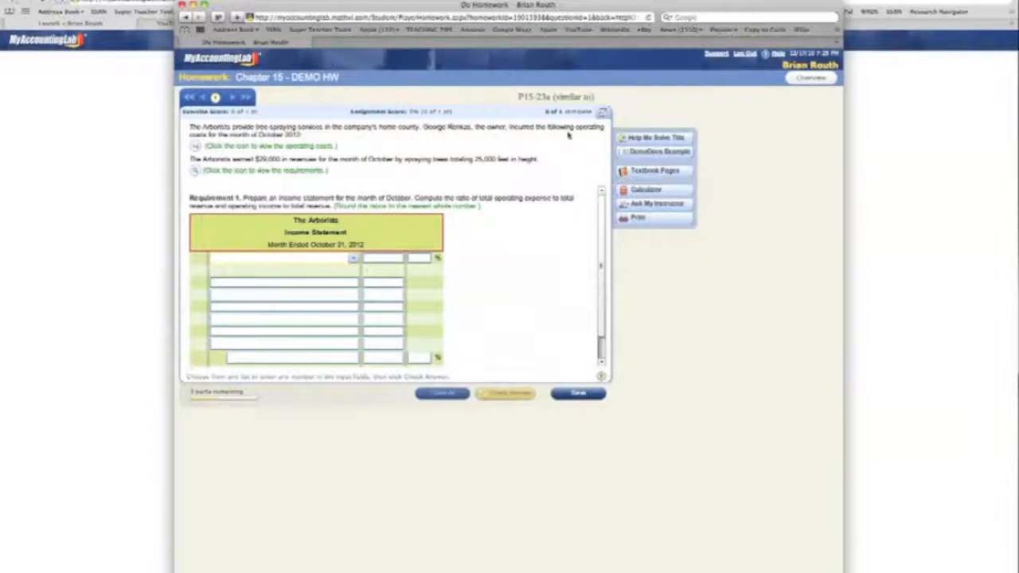
- Open the operating costs data table and the requirements list, placing the requirements below the data table, clear of the problem
click(293, 145)
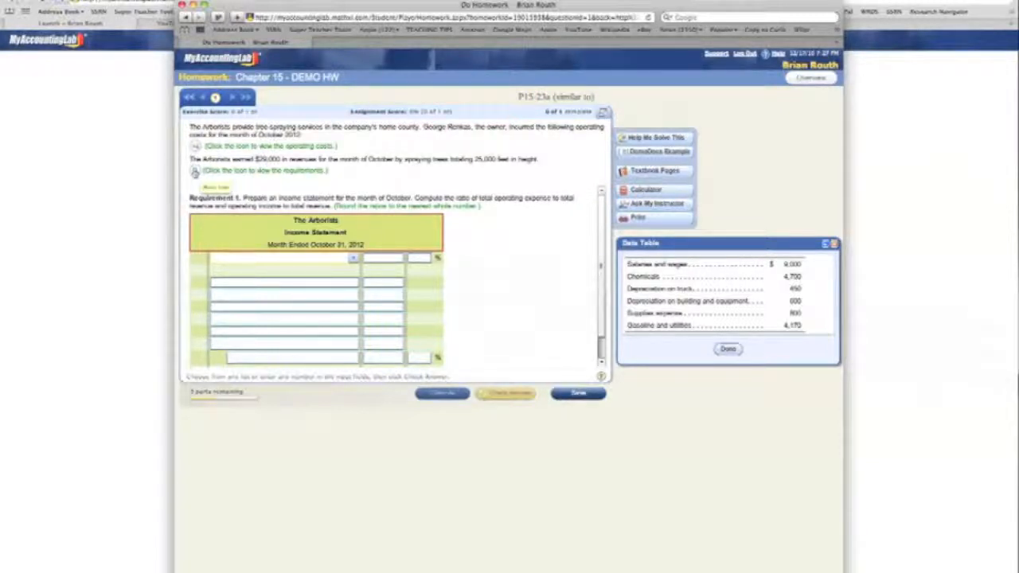
click(194, 172)
drag(470, 261, 688, 377)
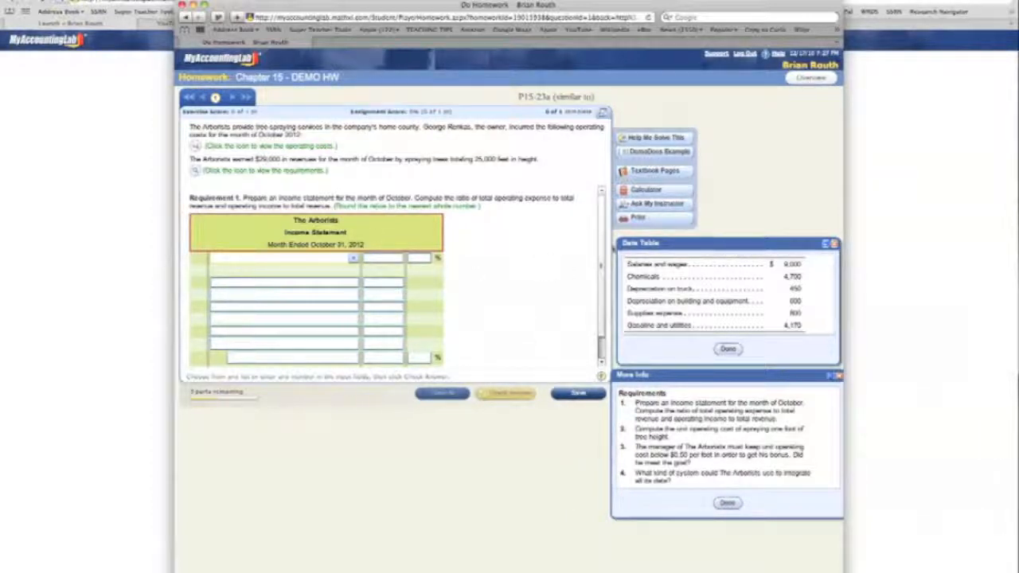
scroll(603, 279, down, 1)
scroll(603, 279, up, 1)
- Fill the first income statement line with Sales revenue and an amount of 29000
click(353, 260)
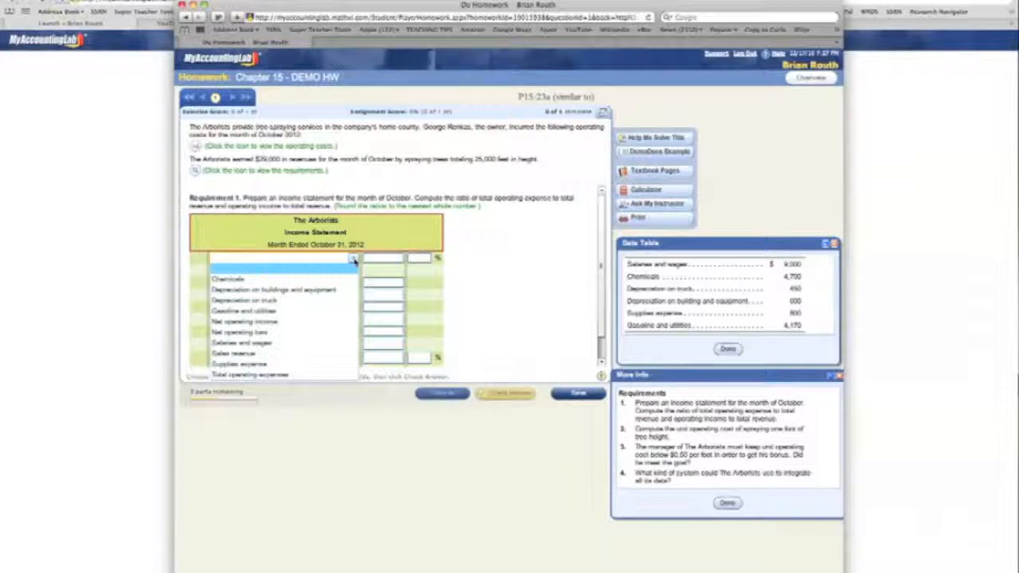
click(285, 356)
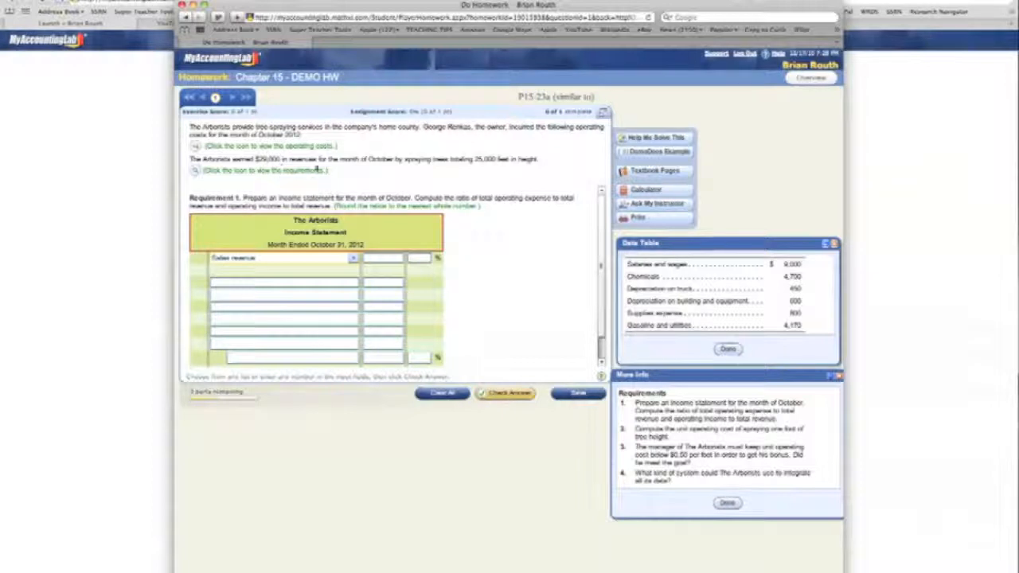
click(378, 259)
text(29000)
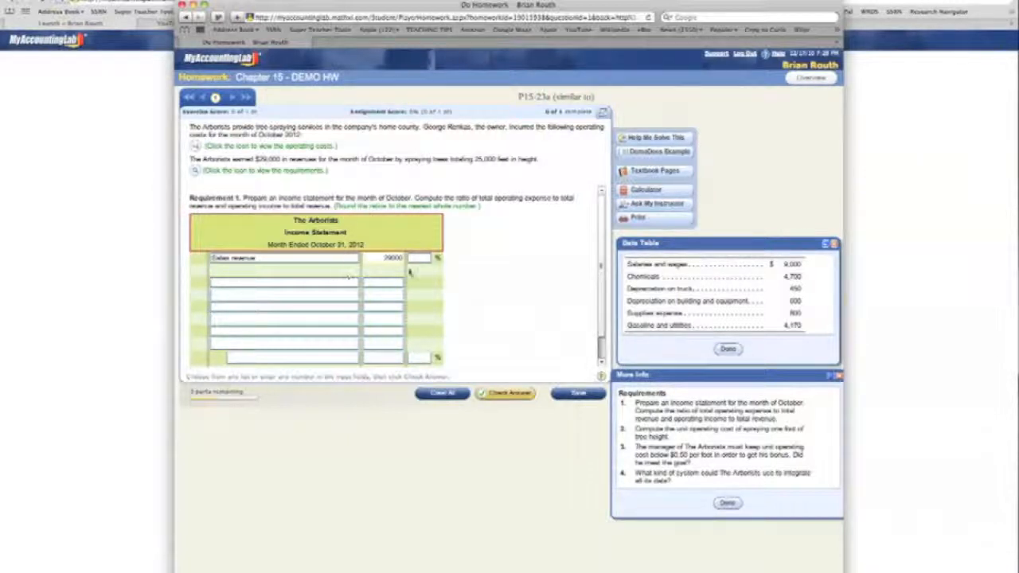
- Add the first two expense lines to the income statement: Salaries and wages 9000 and Chemicals 4700
scroll(417, 263, down, 1)
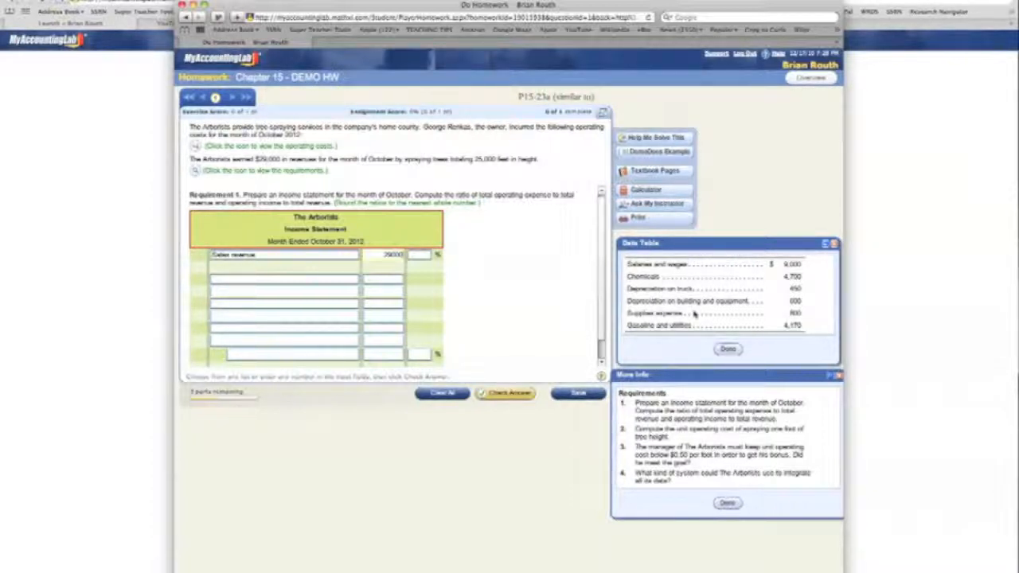
click(354, 280)
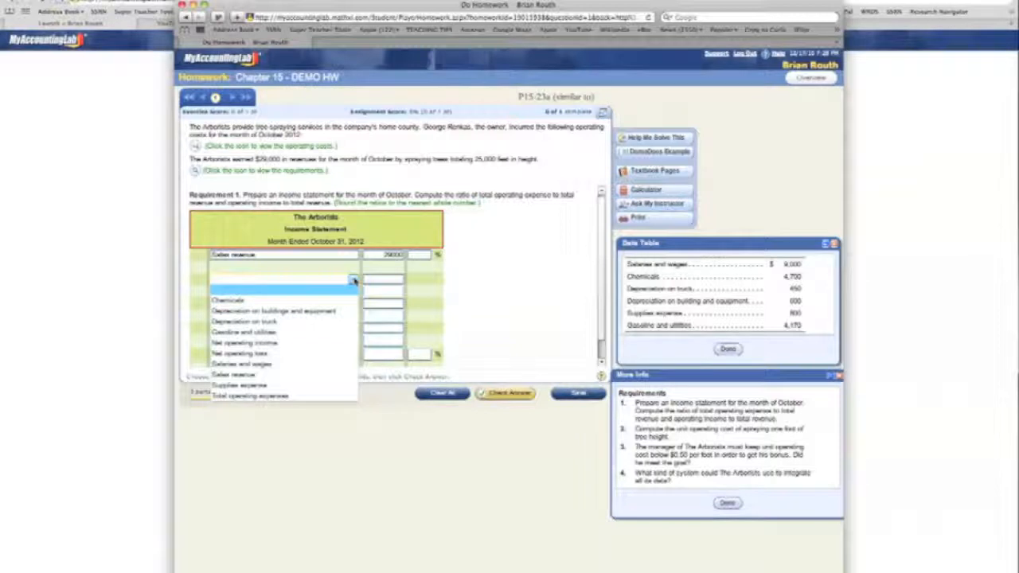
click(305, 364)
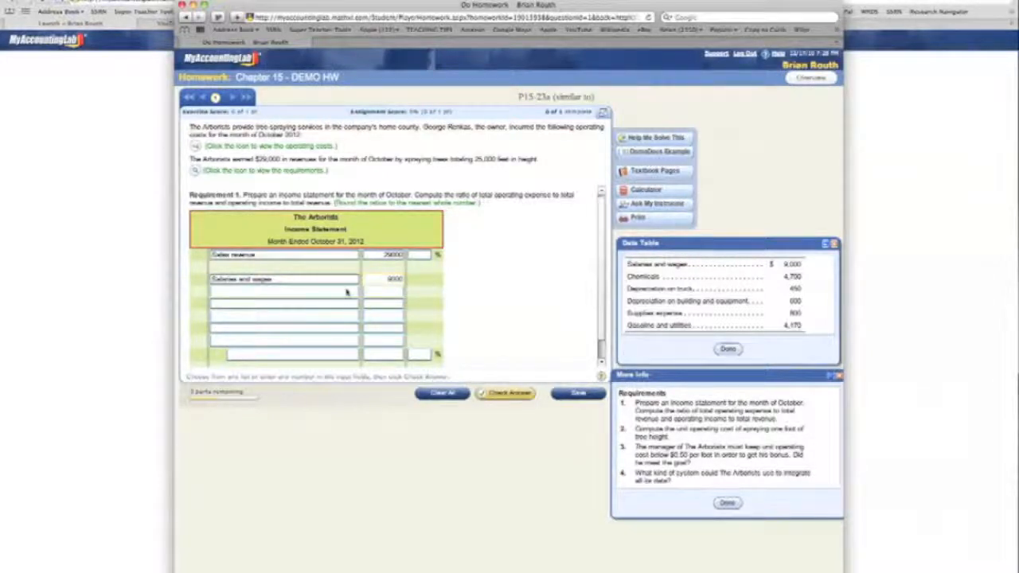
click(351, 293)
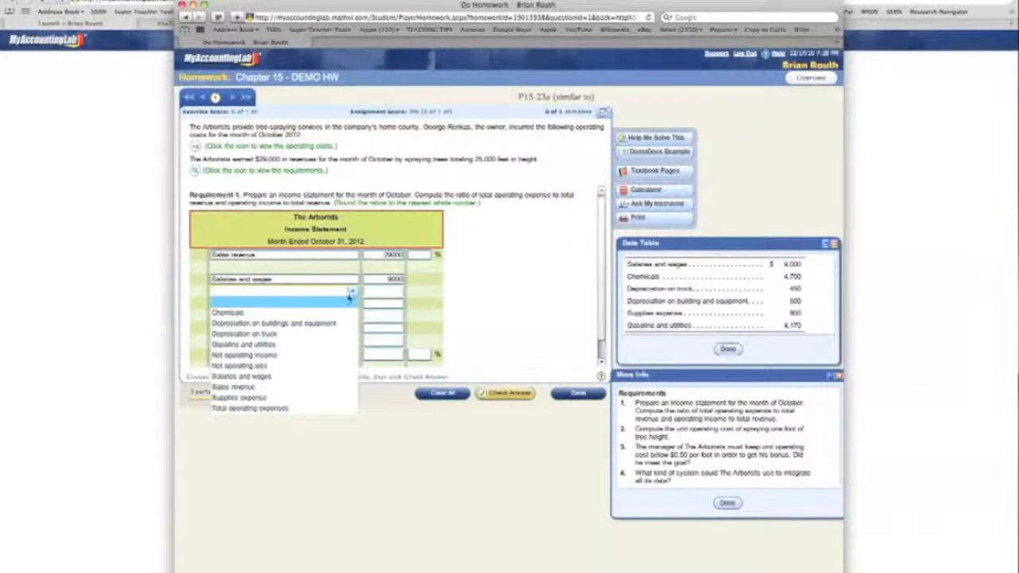
click(346, 312)
click(391, 294)
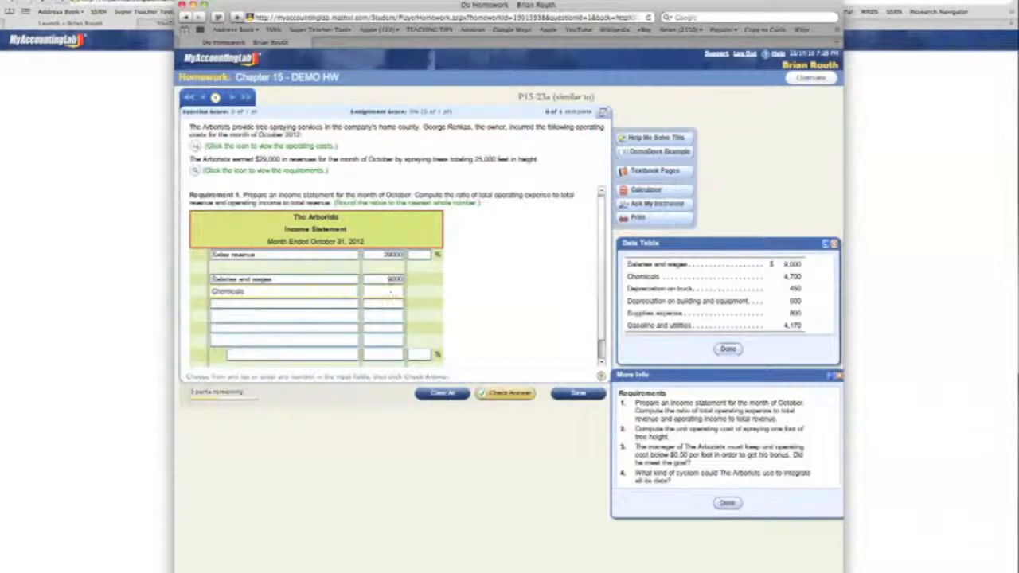
text(4700)
- Add Gasoline and utilities 4170 and Supplies expense 800 on the following two expense lines
click(353, 305)
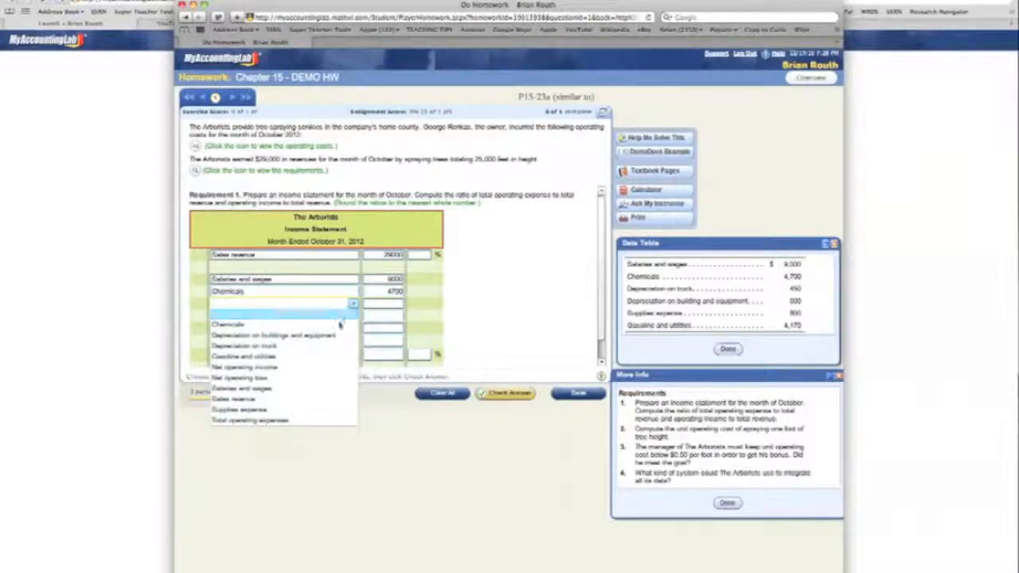
click(335, 356)
click(390, 308)
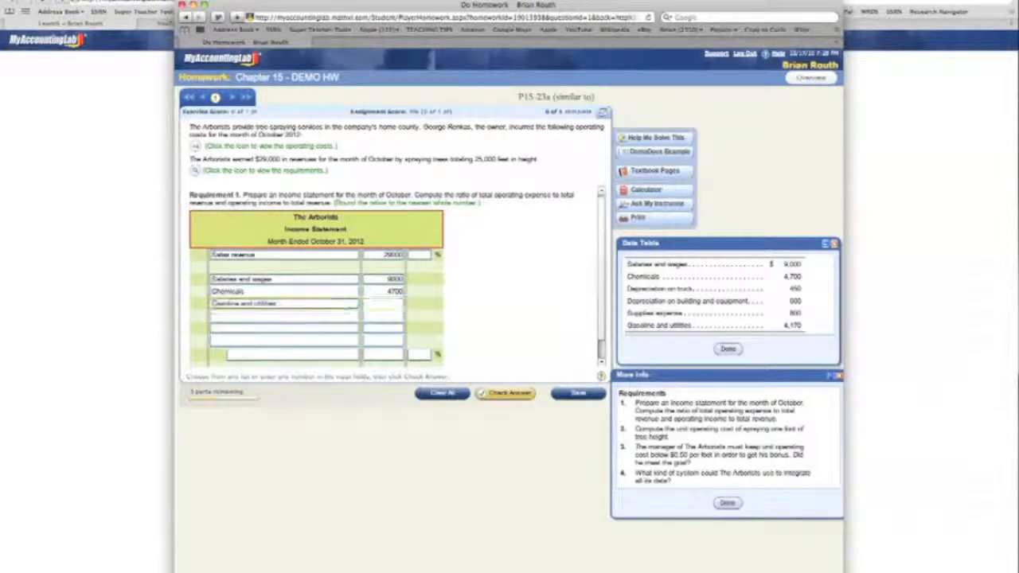
text(4170)
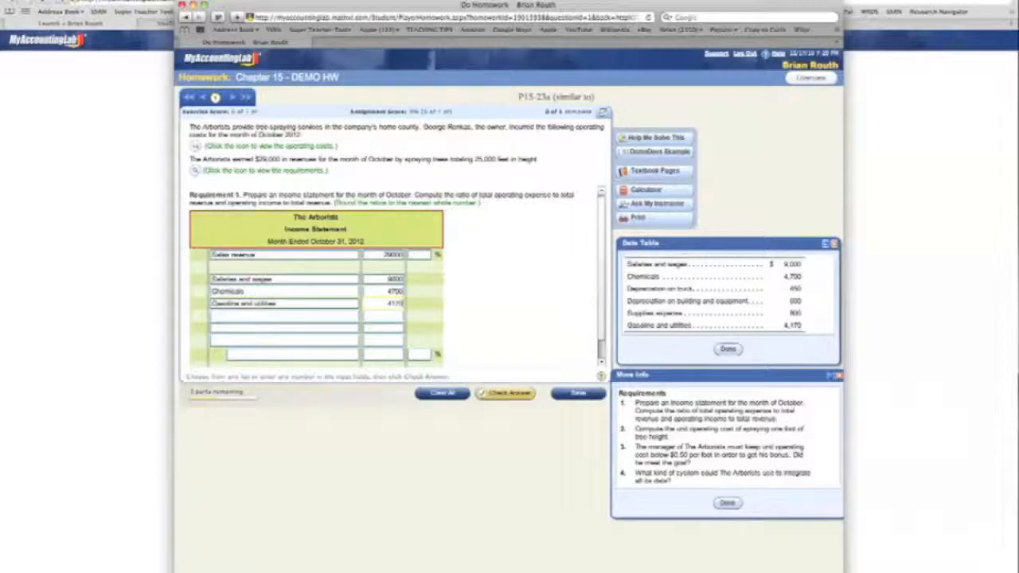
click(352, 318)
click(239, 422)
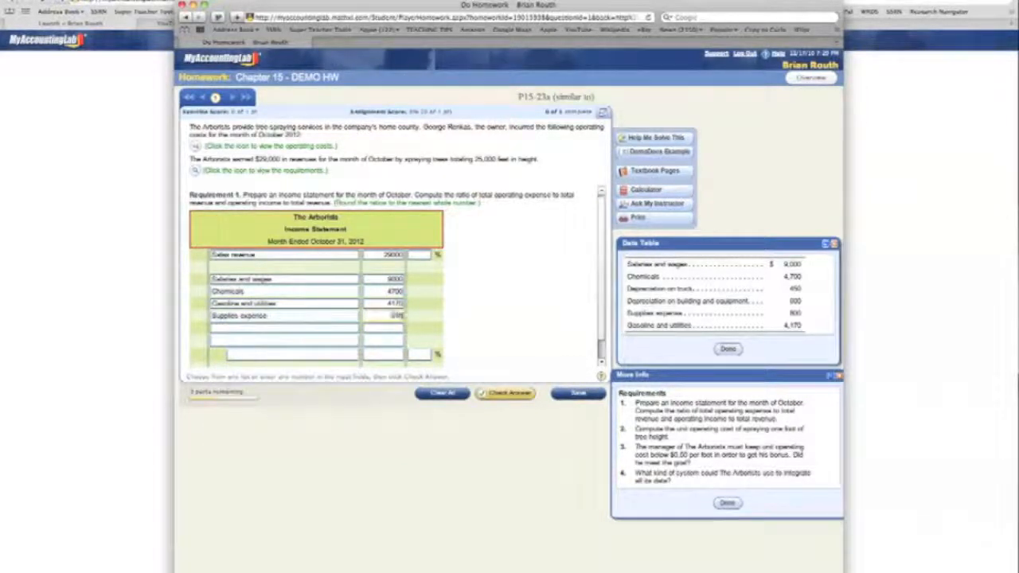
- Fill the last two expense lines with Depreciation on buildings and equipment 600 and Depreciation on truck 450
click(352, 329)
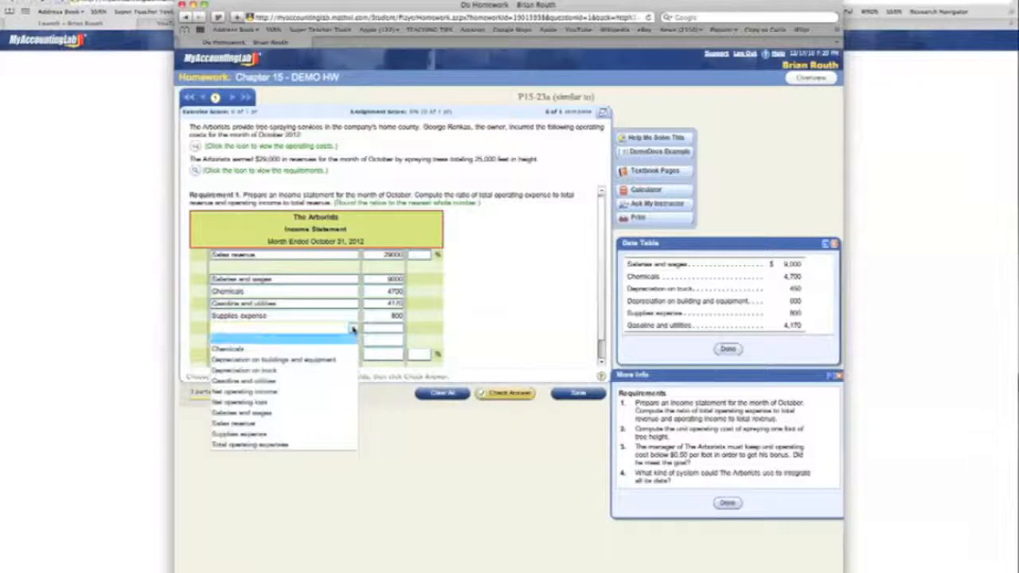
scroll(353, 329, down, 1)
click(352, 320)
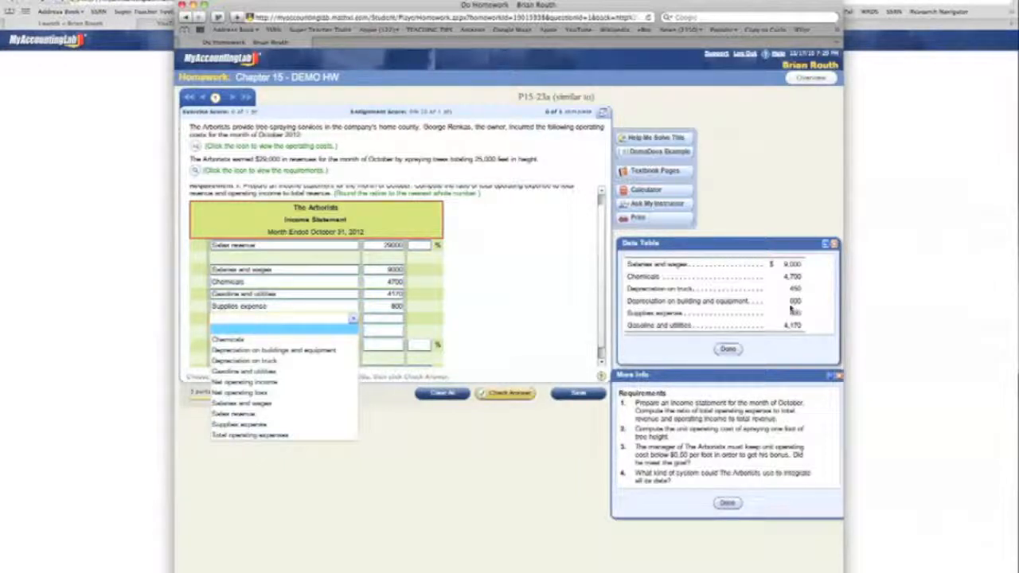
click(298, 351)
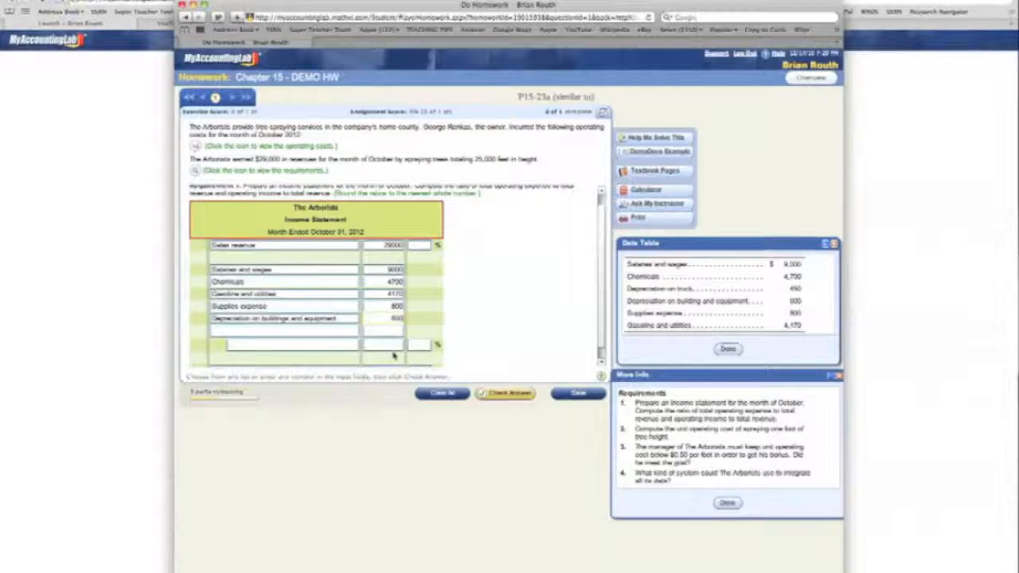
click(307, 334)
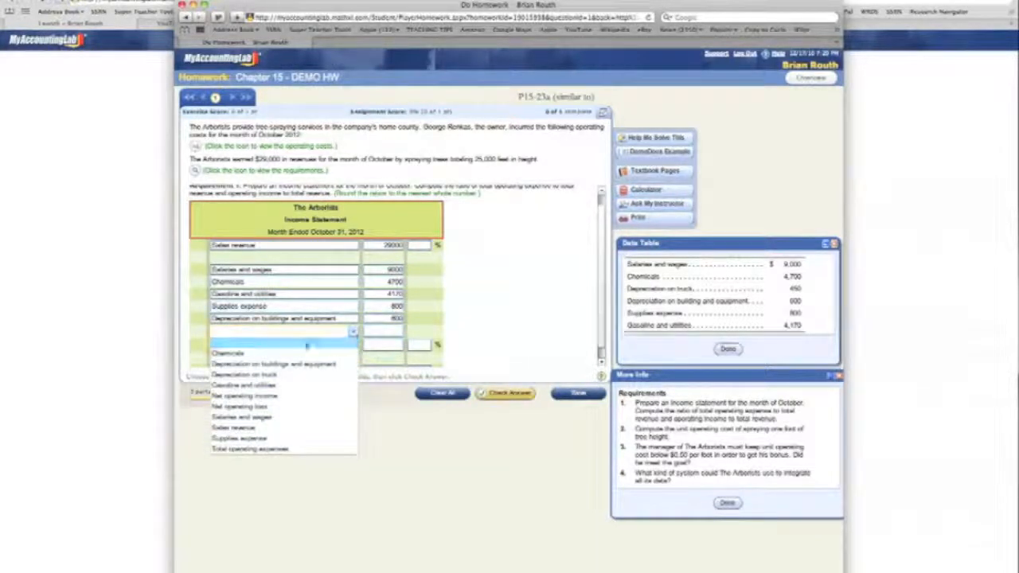
click(295, 374)
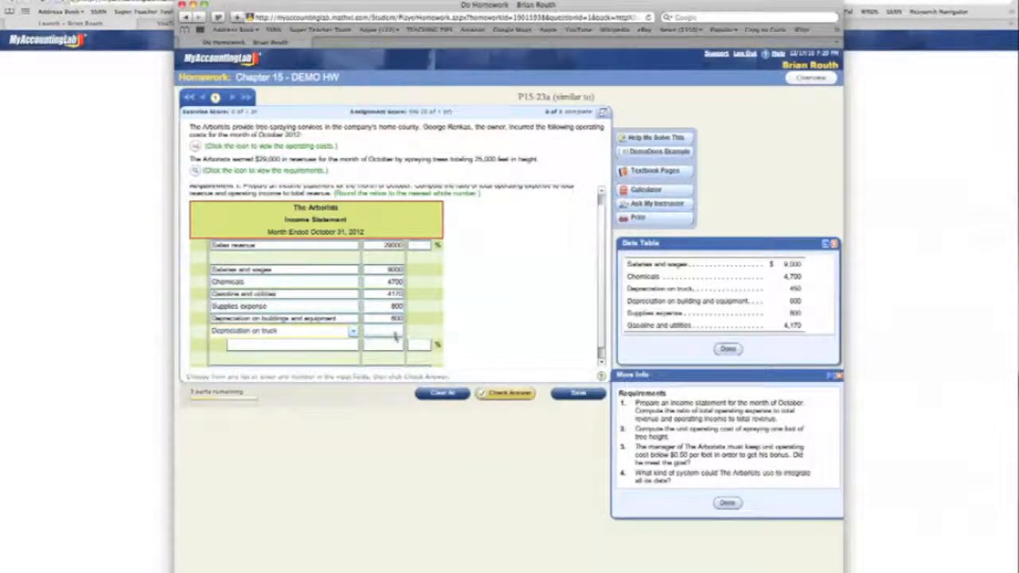
text(450)
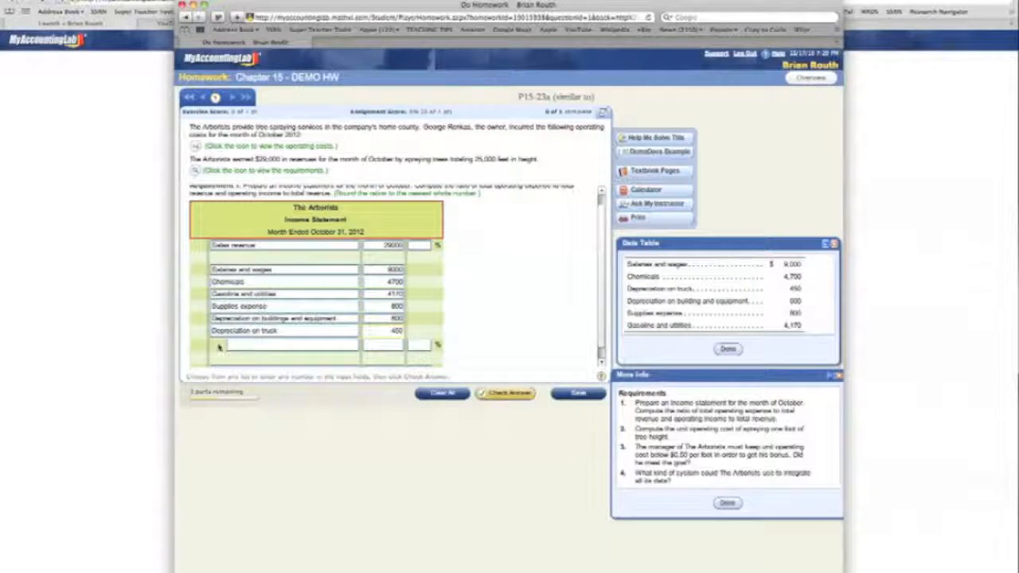
- Label the indented subtotal line under the expenses as Total operating expenses
click(355, 348)
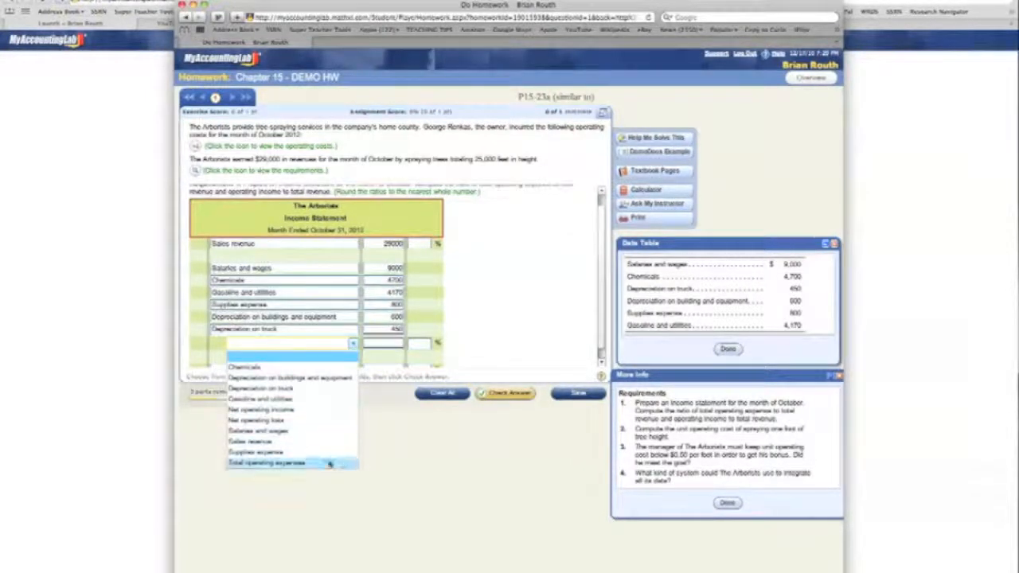
click(329, 464)
click(388, 345)
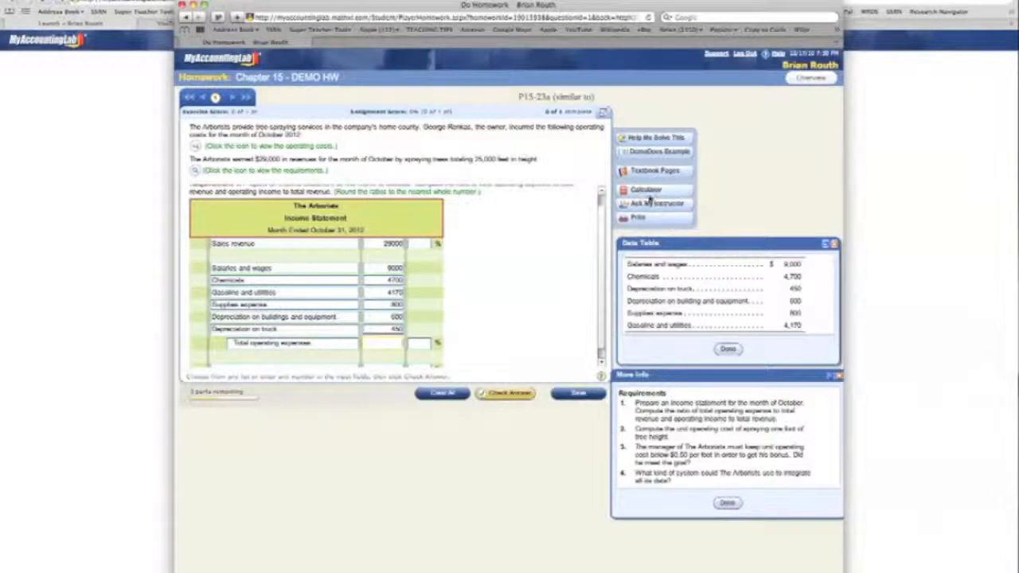
- Add up the six expenses with the built-in calculator, moved below the statement, and enter 19720 as the total operating expenses amount
click(649, 192)
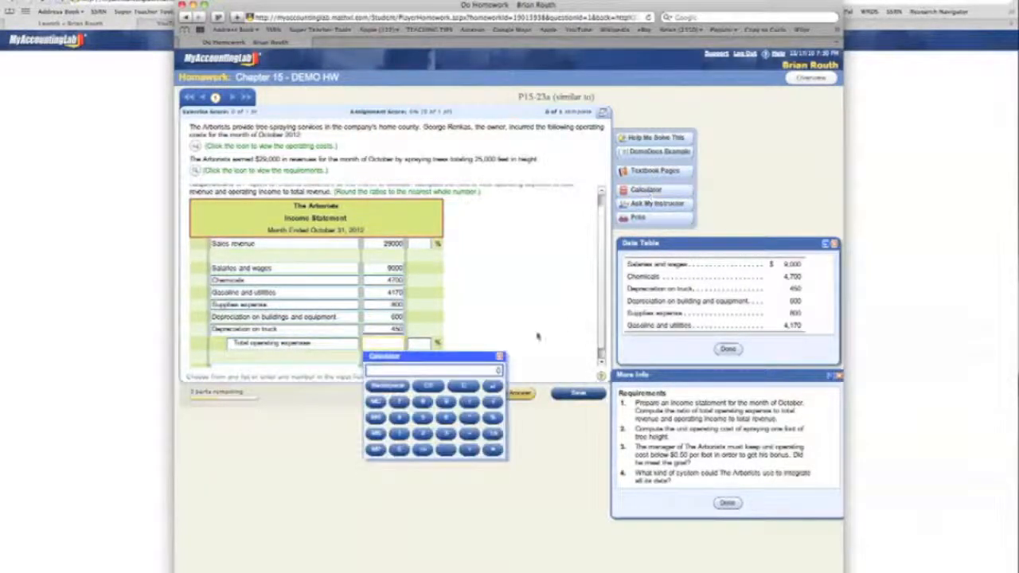
drag(484, 366, 522, 414)
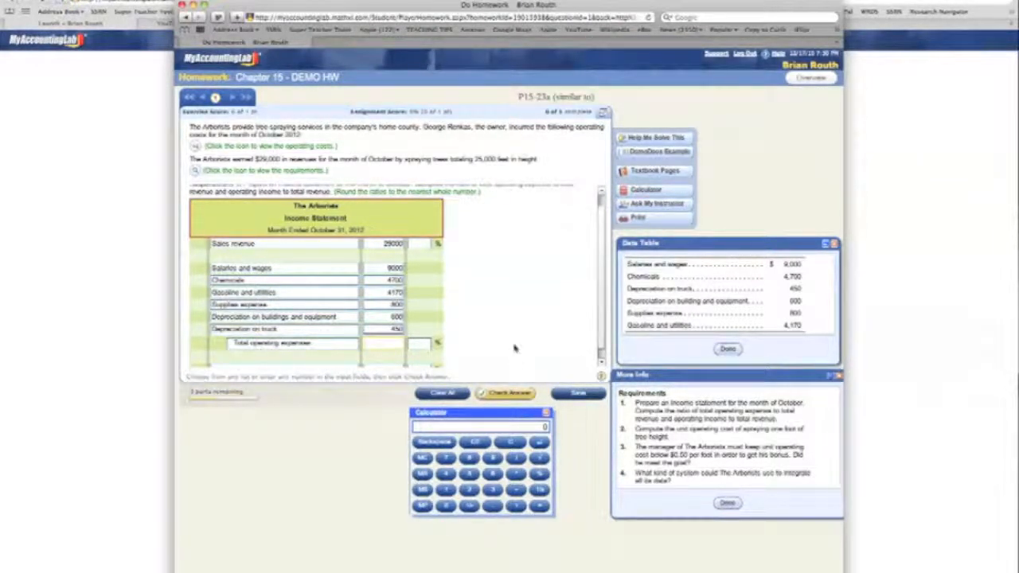
text(9000+470)
key(plus)
text(4170)
key(plus)
text(800)
key(plus)
text(6)
key(plus)
text(45)
click(387, 344)
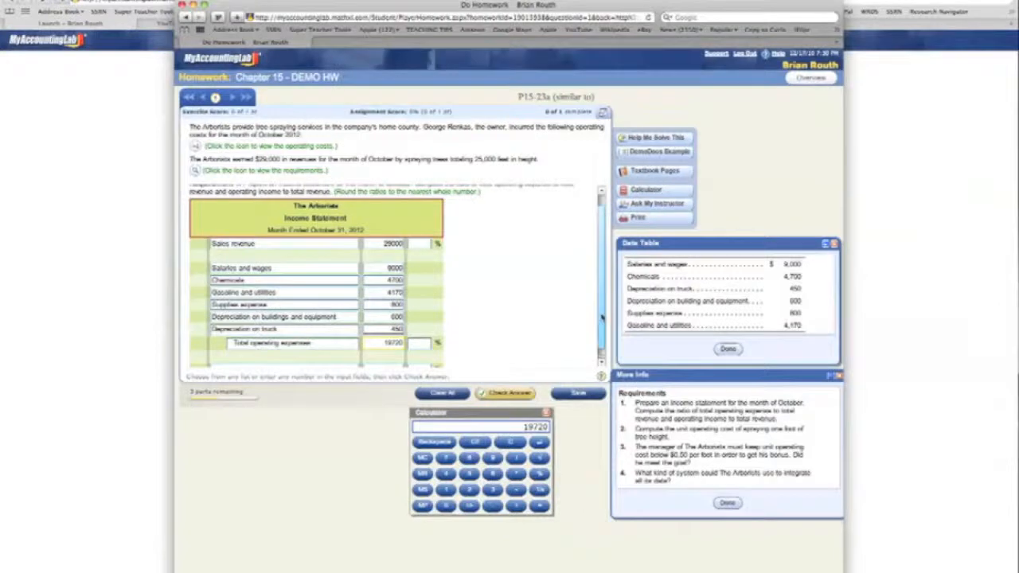
- Label the bottom line of the income statement as Net operating income
scroll(601, 334, down, 2)
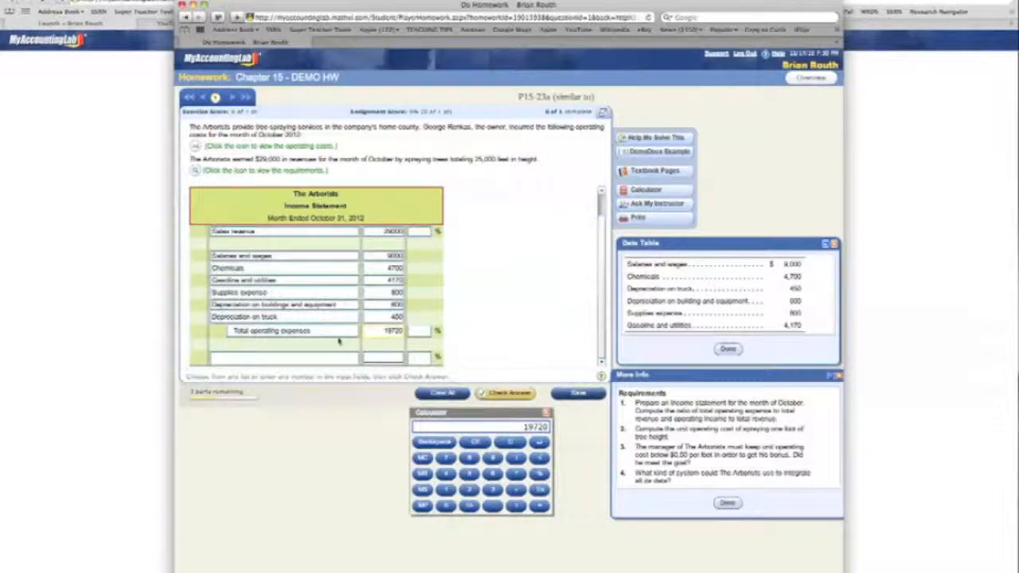
click(353, 359)
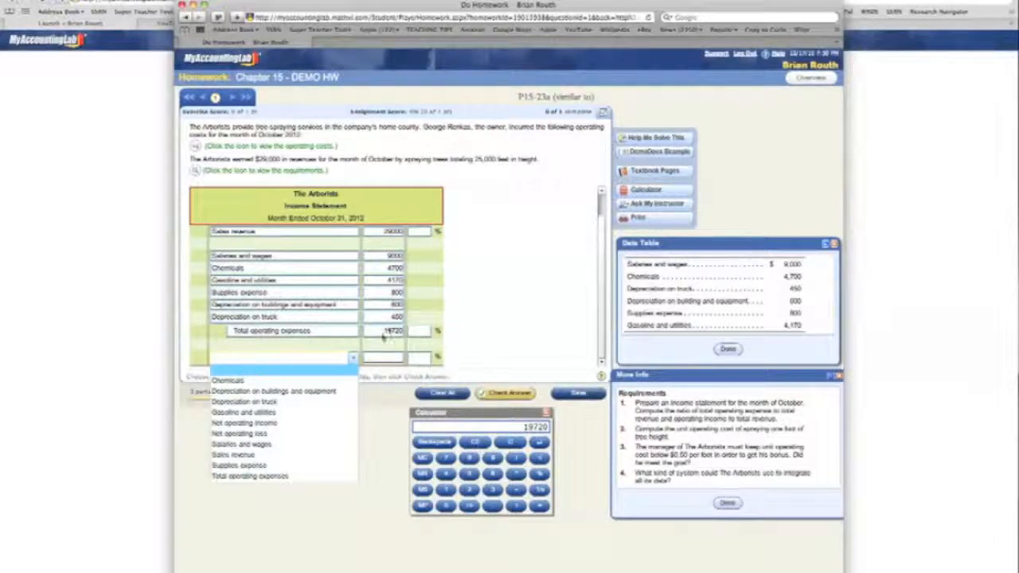
click(298, 424)
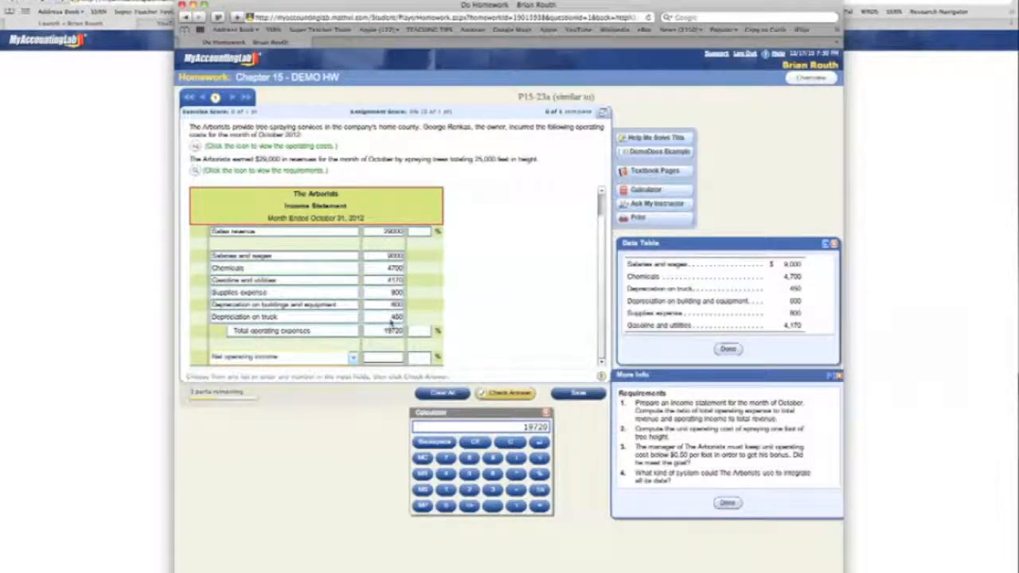
- Subtract 19720 from 29000 with the built-in calculator and enter 9280 as the net operating income amount
click(394, 360)
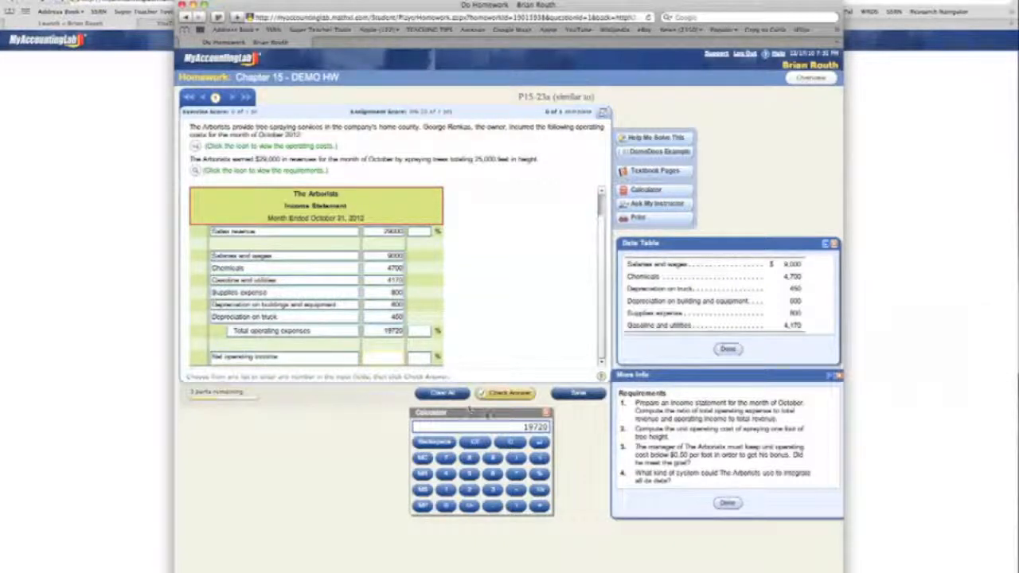
click(493, 413)
click(513, 443)
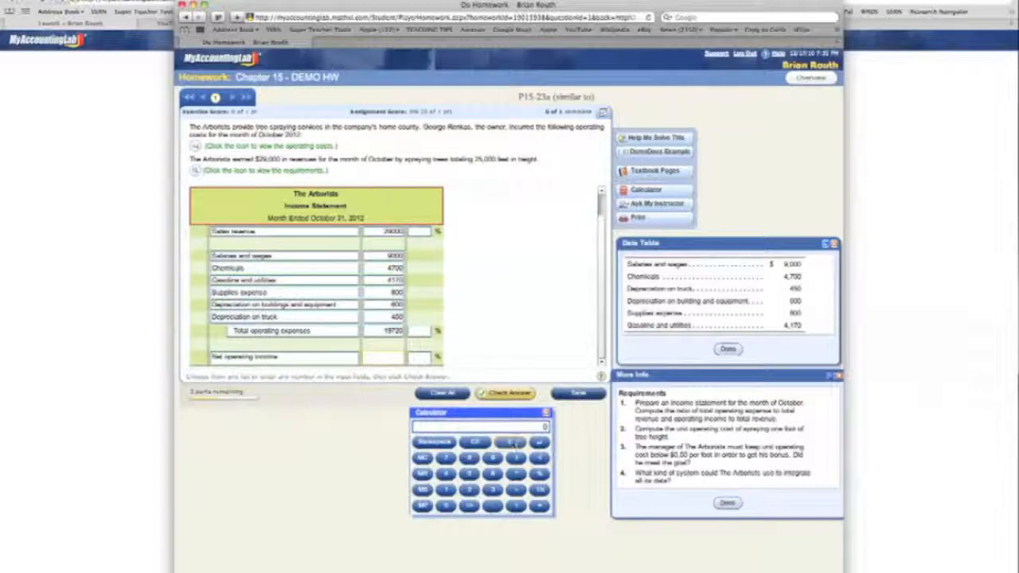
text(29000)
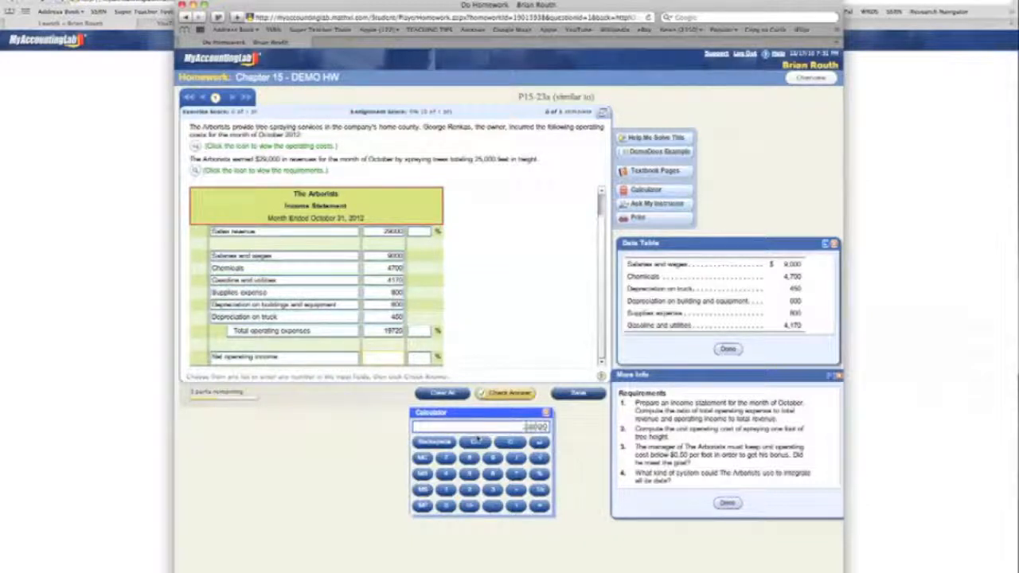
text(-19720)
key(Return)
click(384, 357)
text(9280)
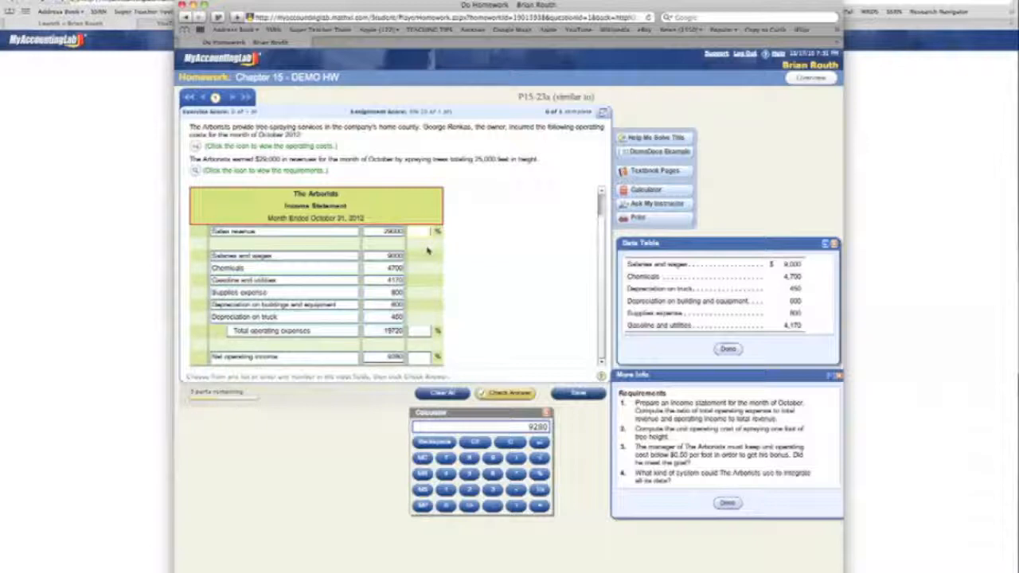
- Enter 100 as the sales revenue percentage, then divide 19720 by 29000 on the calculator and enter 68 for total operating expenses
text(100)
click(422, 331)
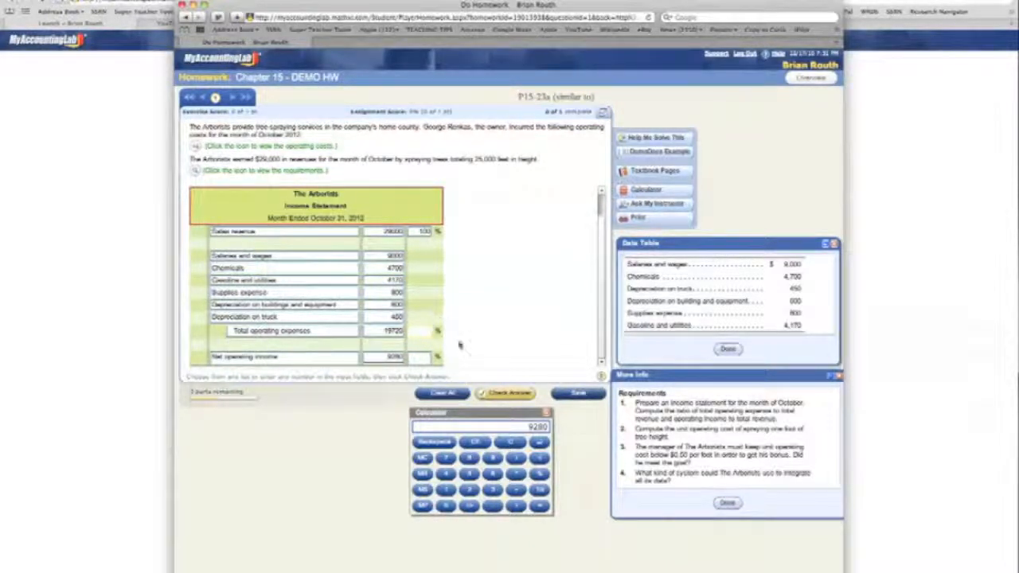
click(489, 415)
click(509, 443)
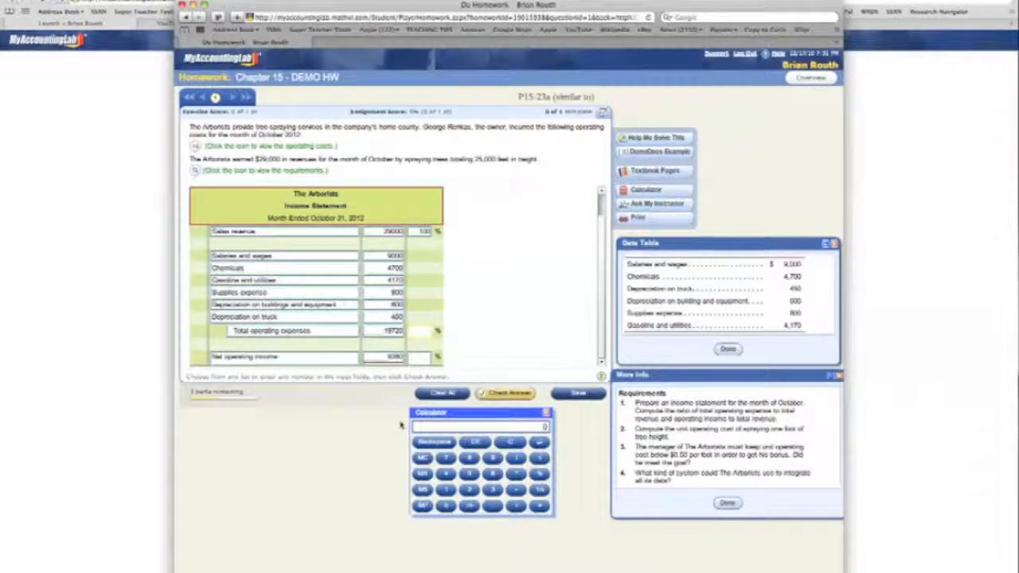
text(19720)
text(/2290)
text(0)
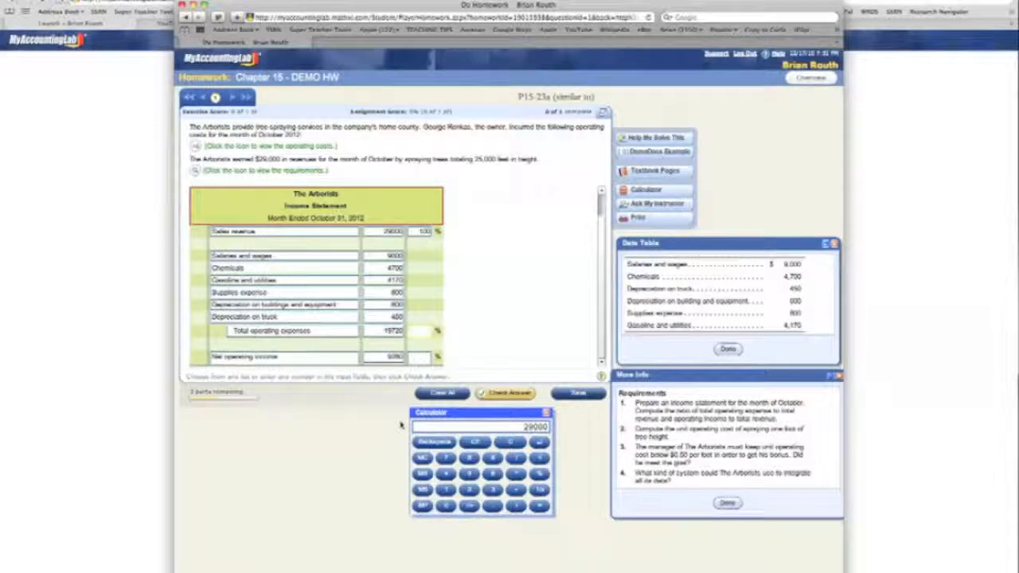
key(Return)
click(446, 298)
text(68)
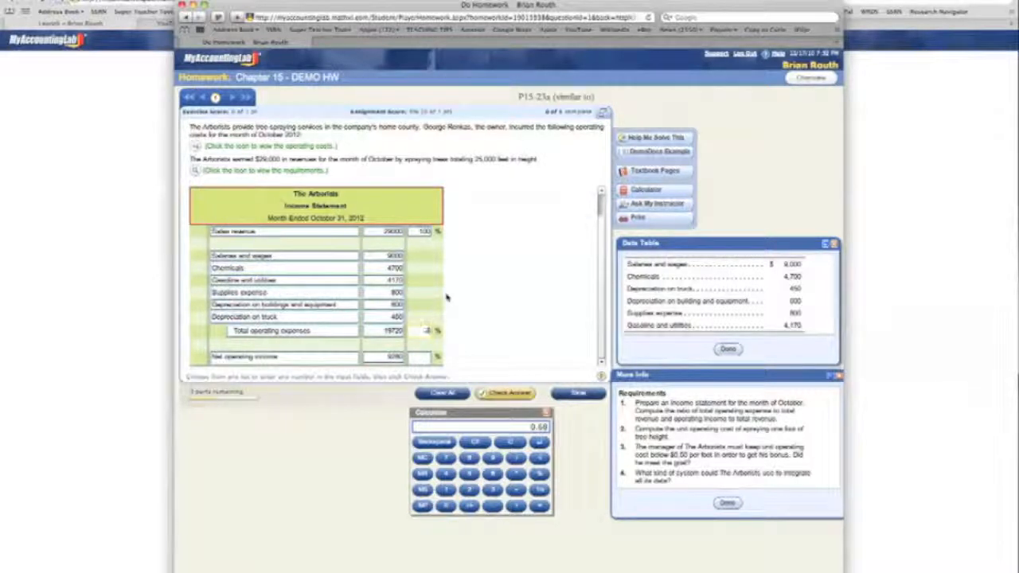
text(68)
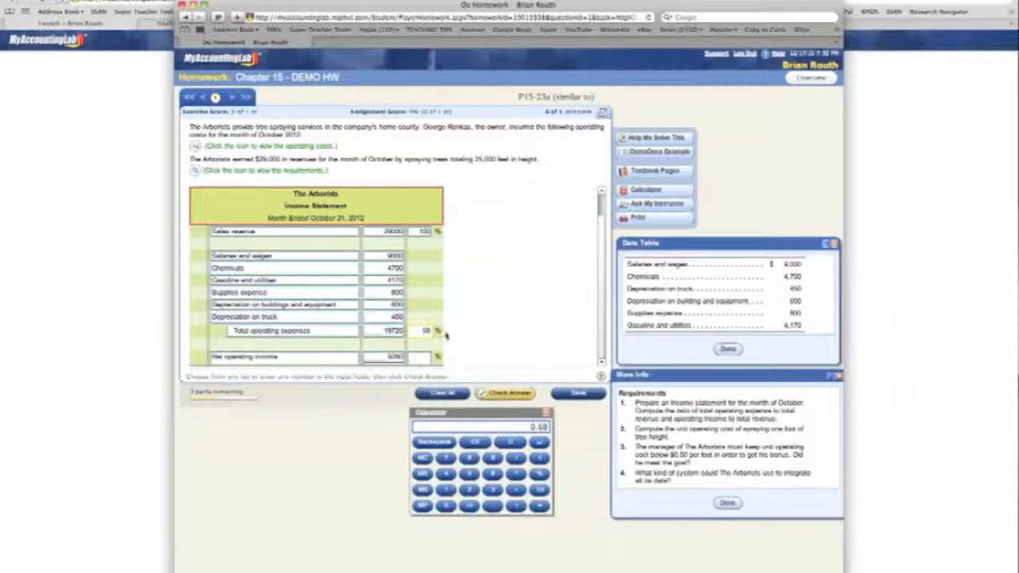
- Enter 32 as the net operating income percentage, verifying 9280/29000 on the calculator, and submit the income statement for checking
click(427, 357)
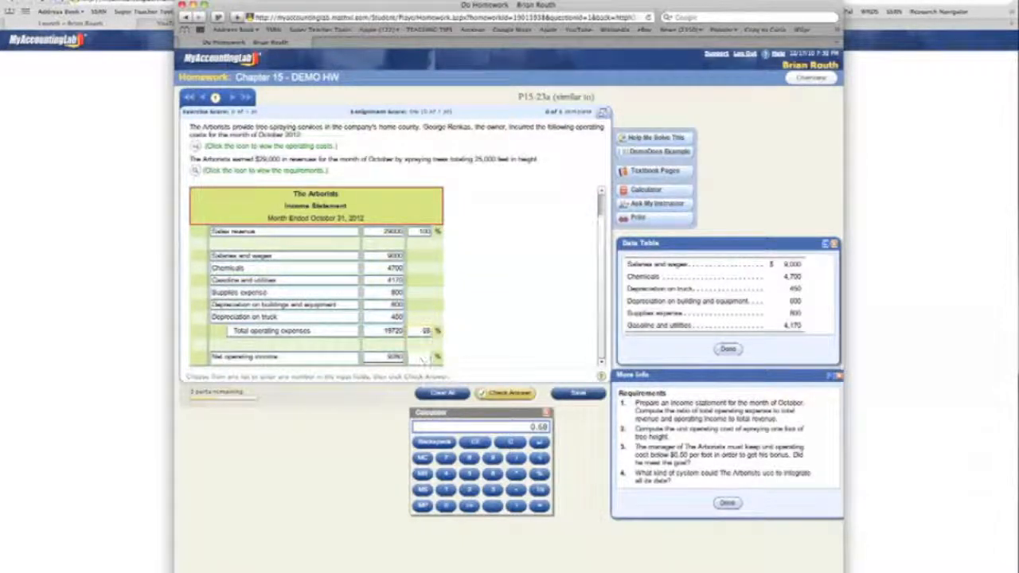
click(511, 442)
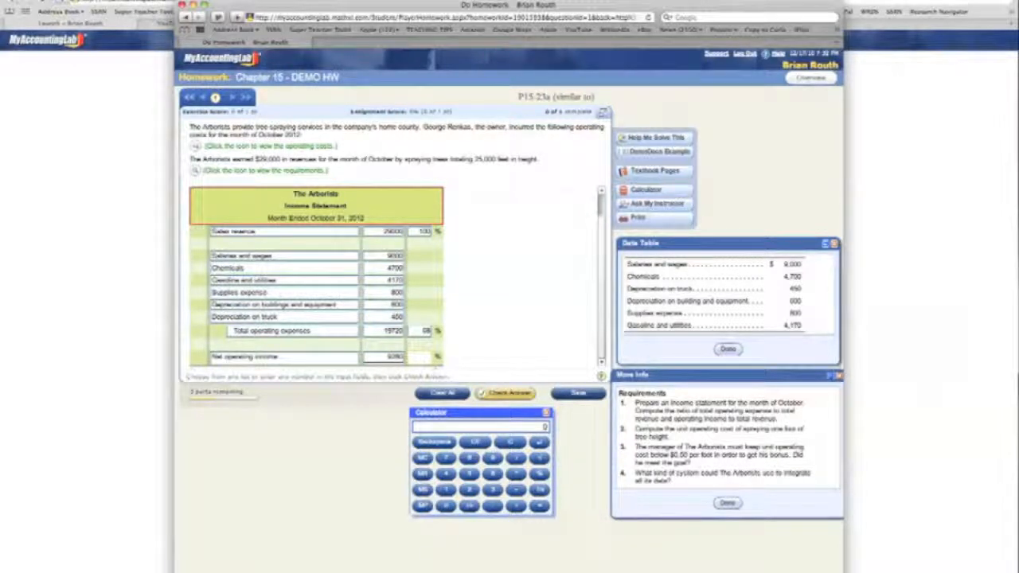
click(422, 356)
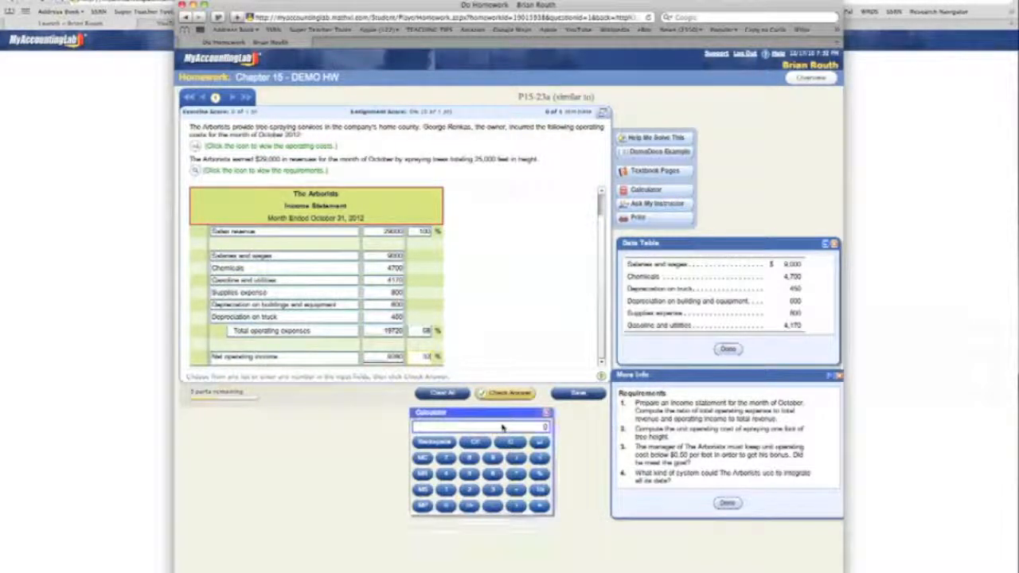
text(280)
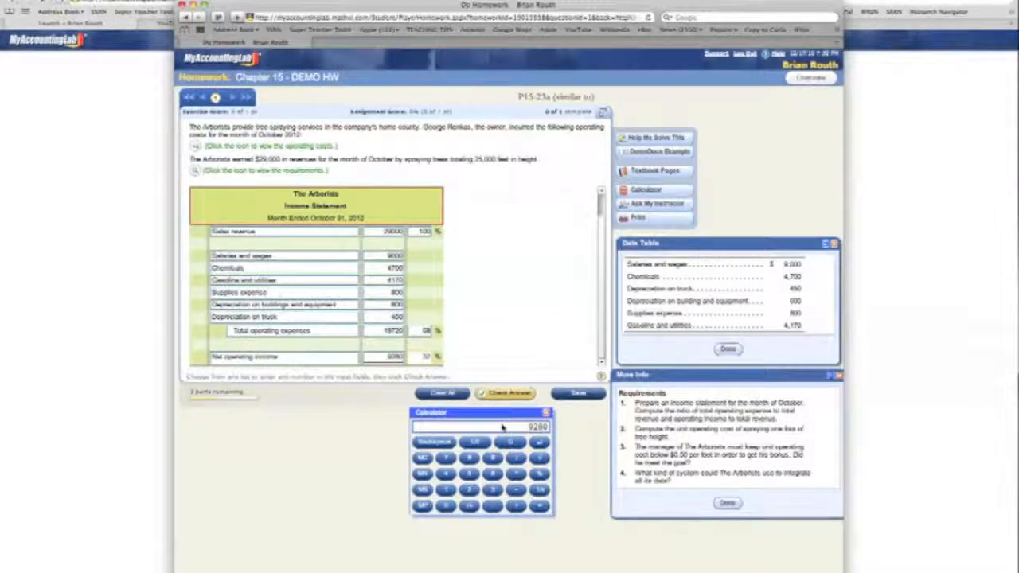
key(slash)
text(29000)
key(Return)
click(507, 394)
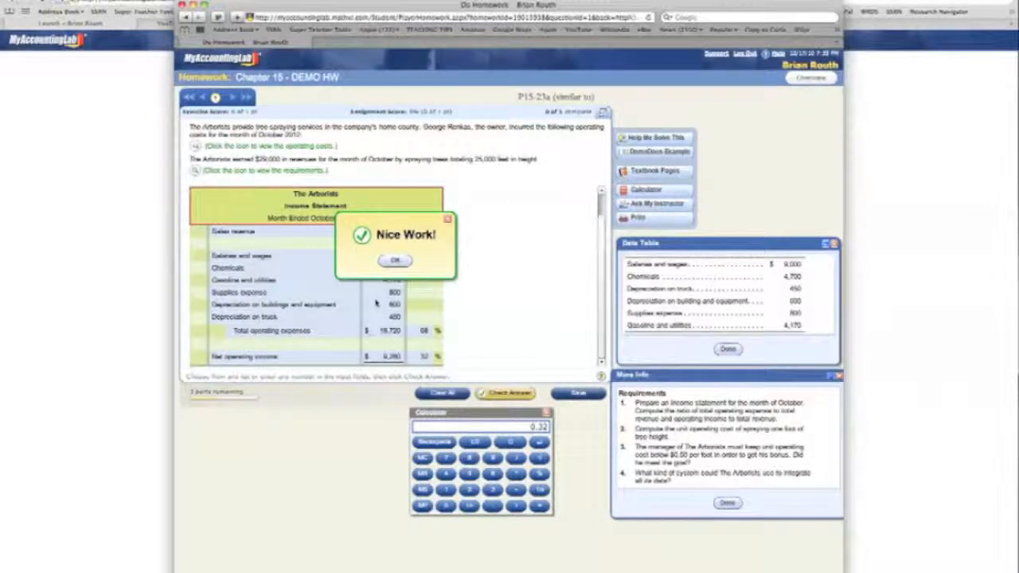
click(398, 264)
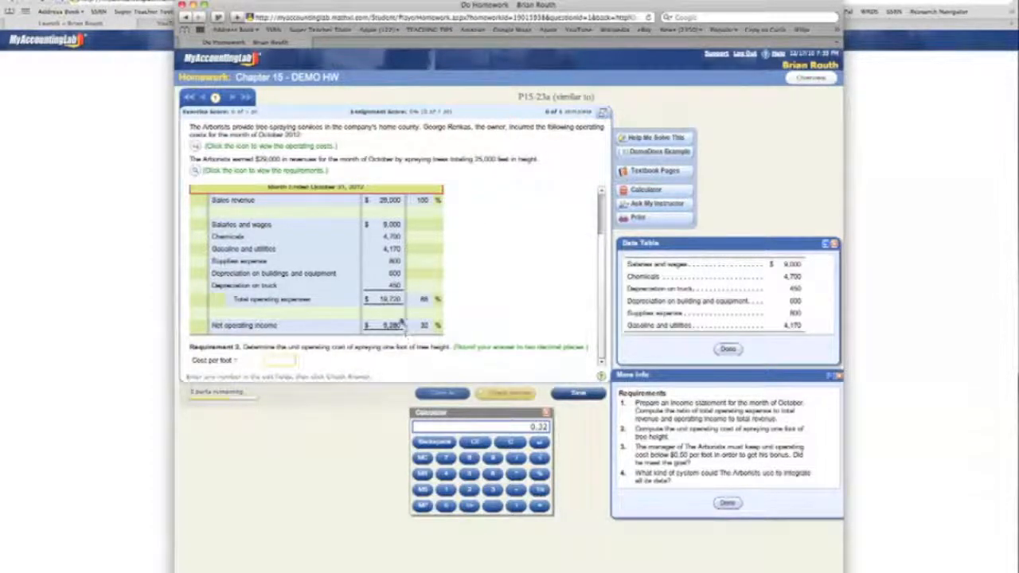
click(503, 416)
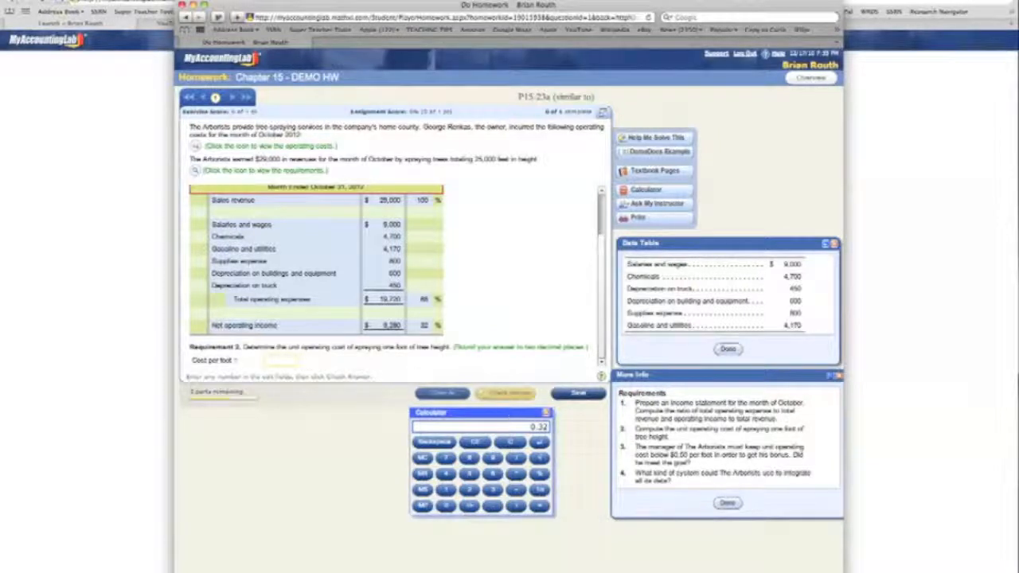
text(1972)
text(0)
key(Return)
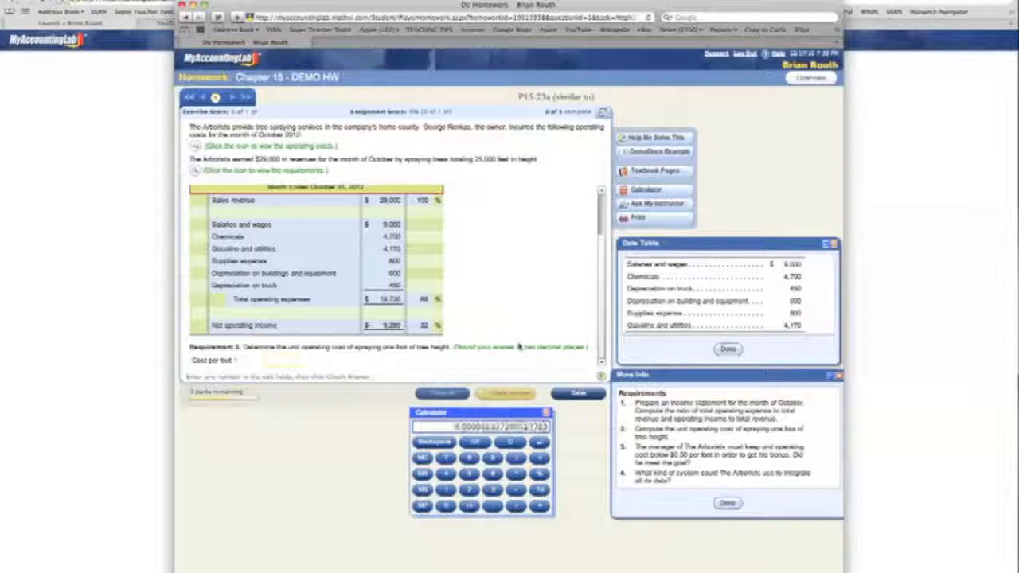
click(507, 442)
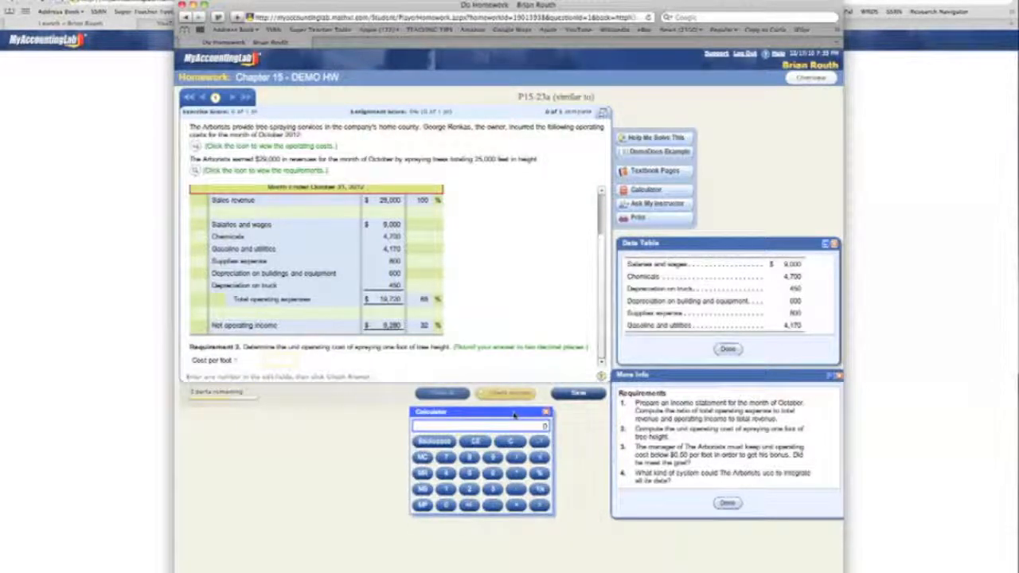
- Divide 19720 by 25000 on the calculator, enter .79 as the cost per foot for Requirement 2, and check the answer
text(19720)
text(/25000)
key(Return)
click(280, 360)
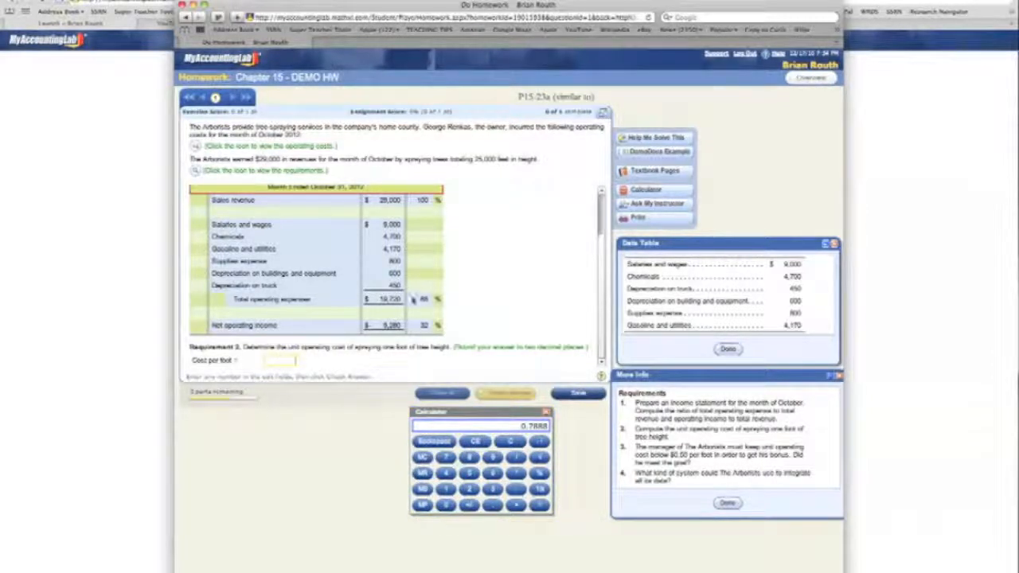
text(.79)
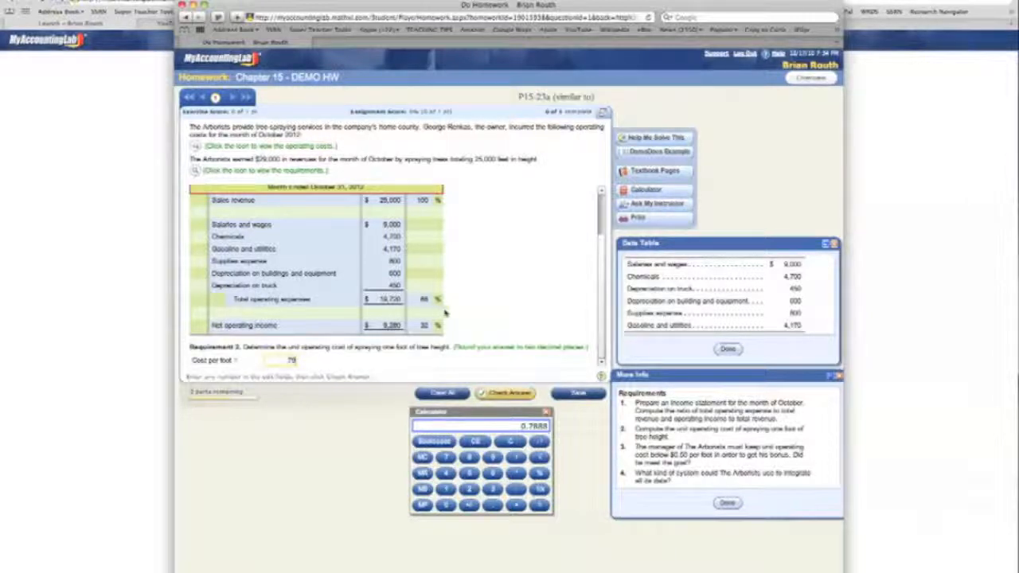
click(510, 394)
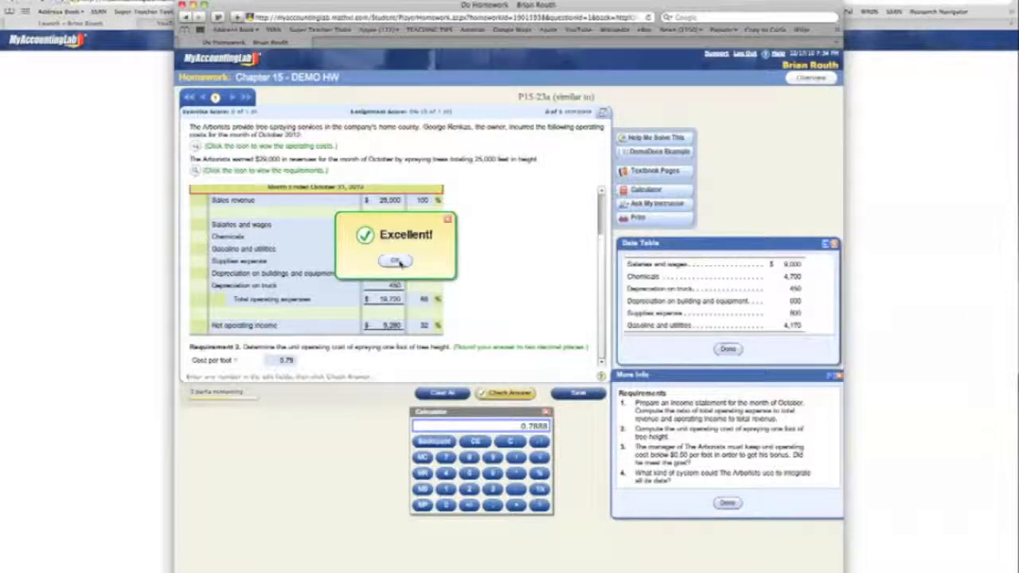
click(401, 262)
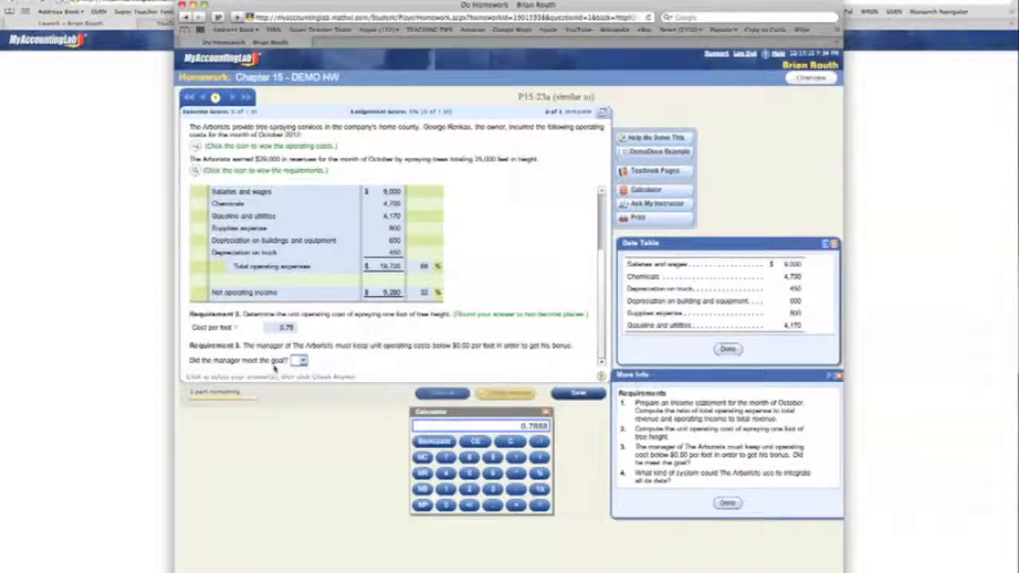
- Answer No to whether the manager met the goal in Requirement 3 and check the answer
click(302, 361)
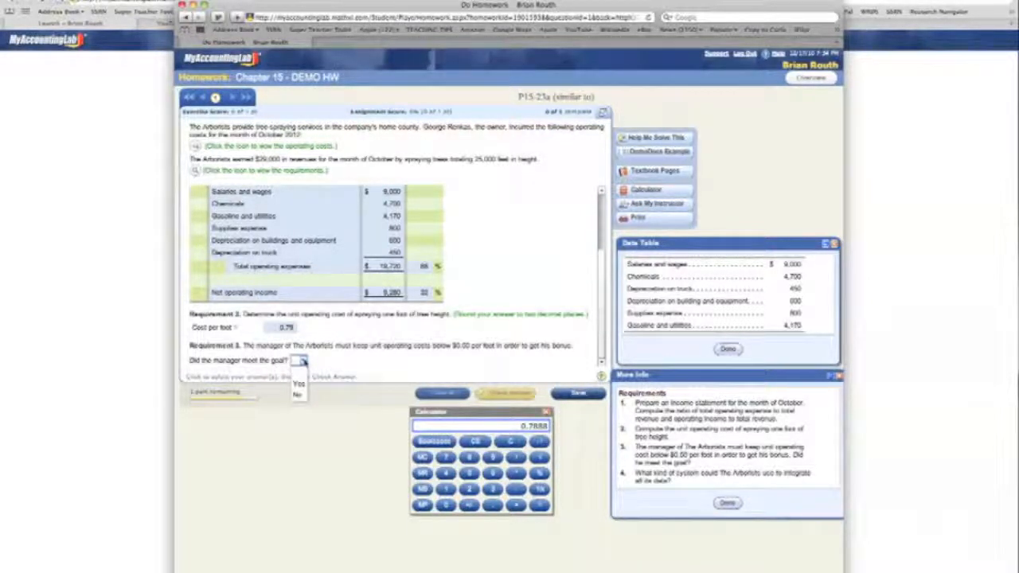
click(298, 395)
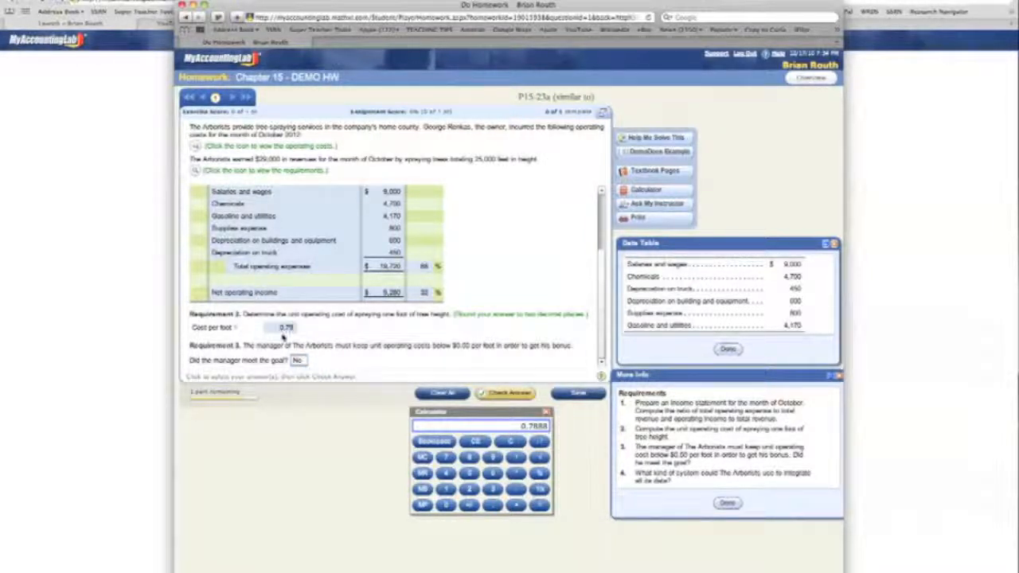
click(501, 394)
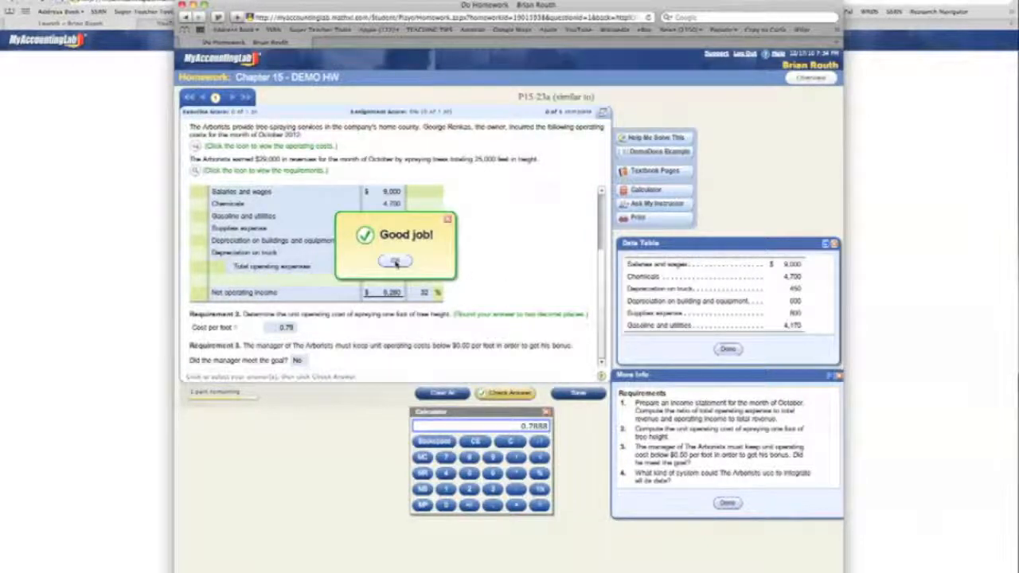
click(395, 262)
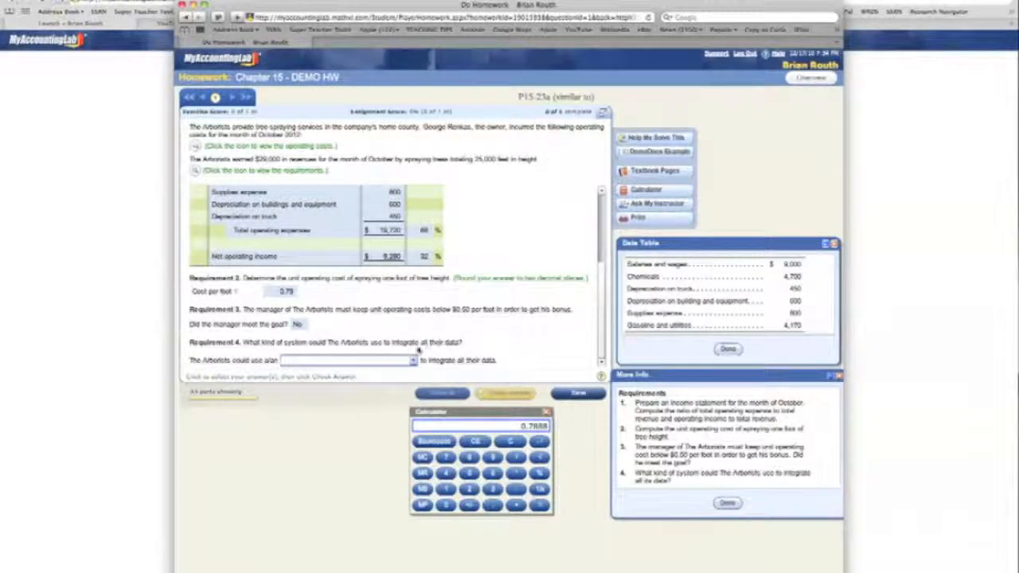
- Choose enterprise resource planning (ERP) system as the data-integration system in Requirement 4 and check the answer
click(412, 362)
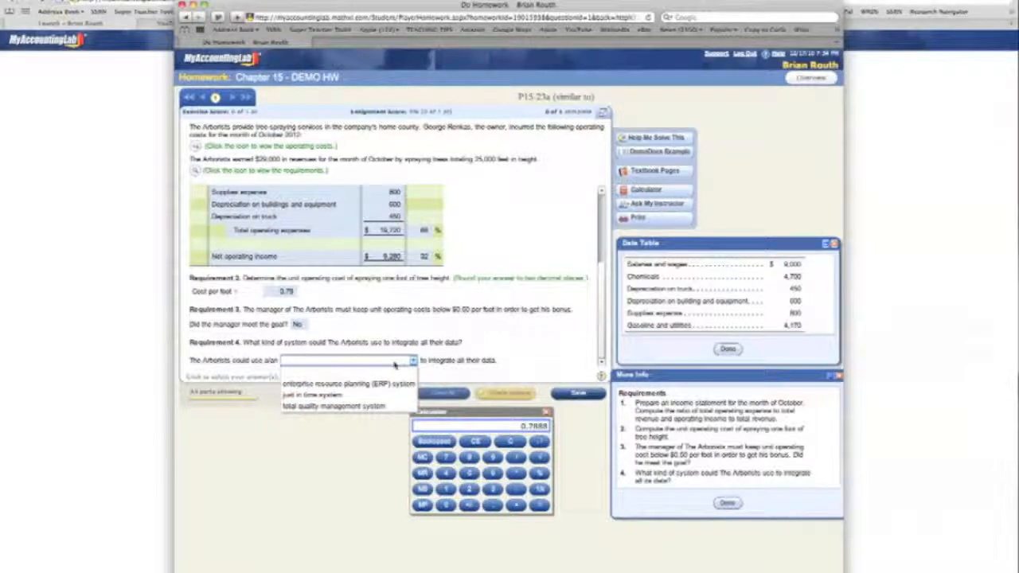
click(325, 384)
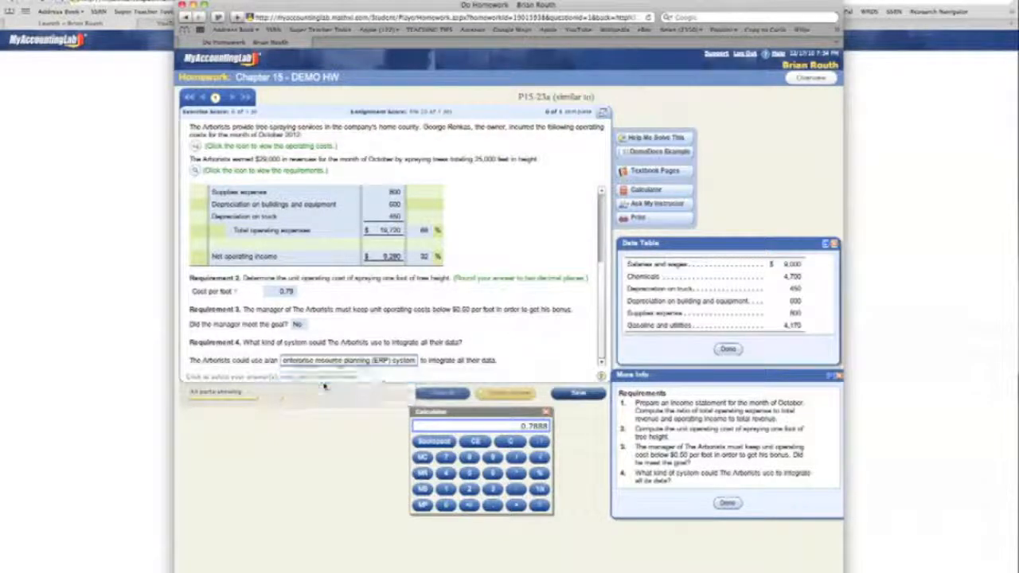
click(504, 392)
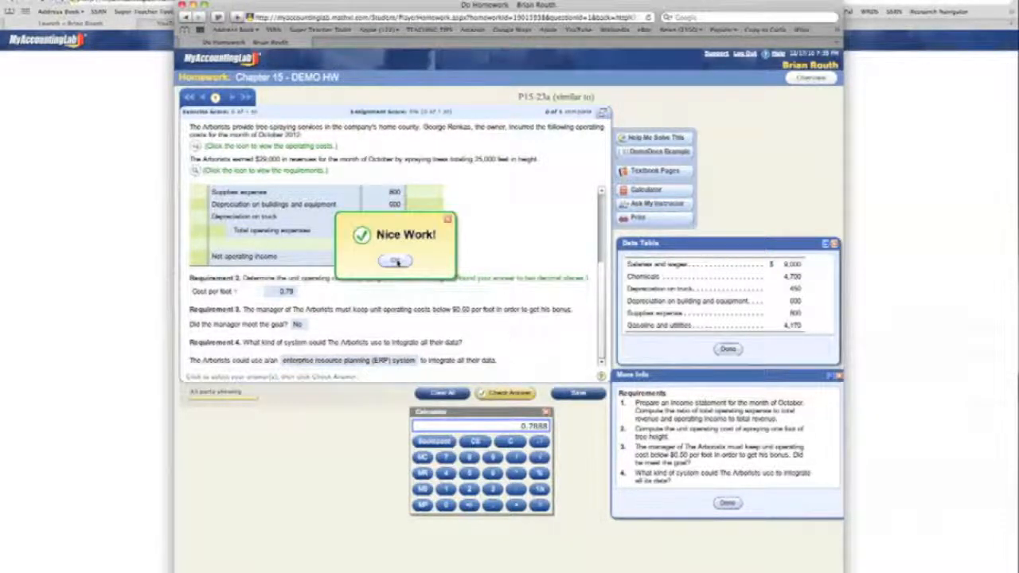
click(395, 260)
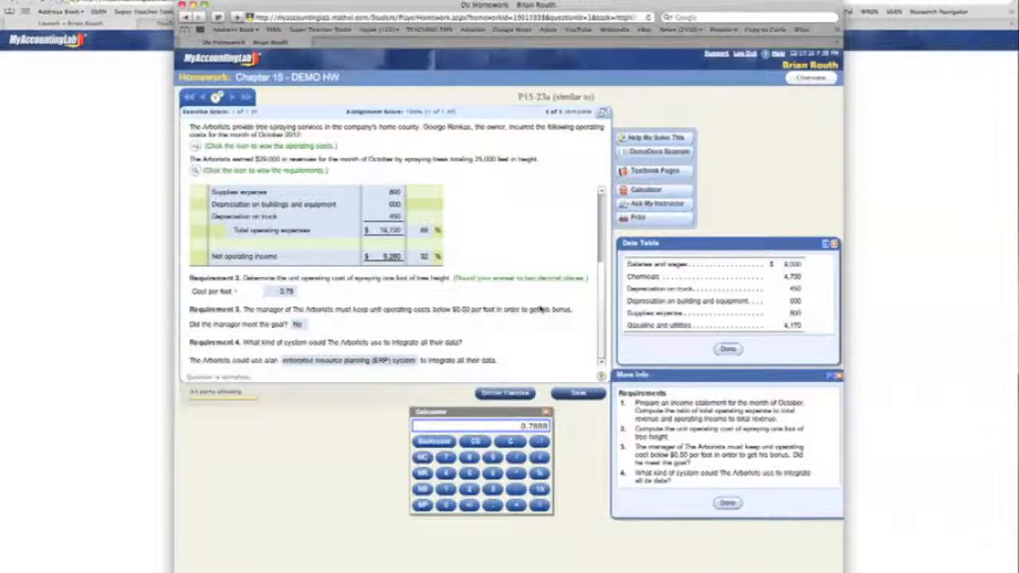
- Close the calculator, the requirements window and the cost data table
click(546, 412)
click(730, 504)
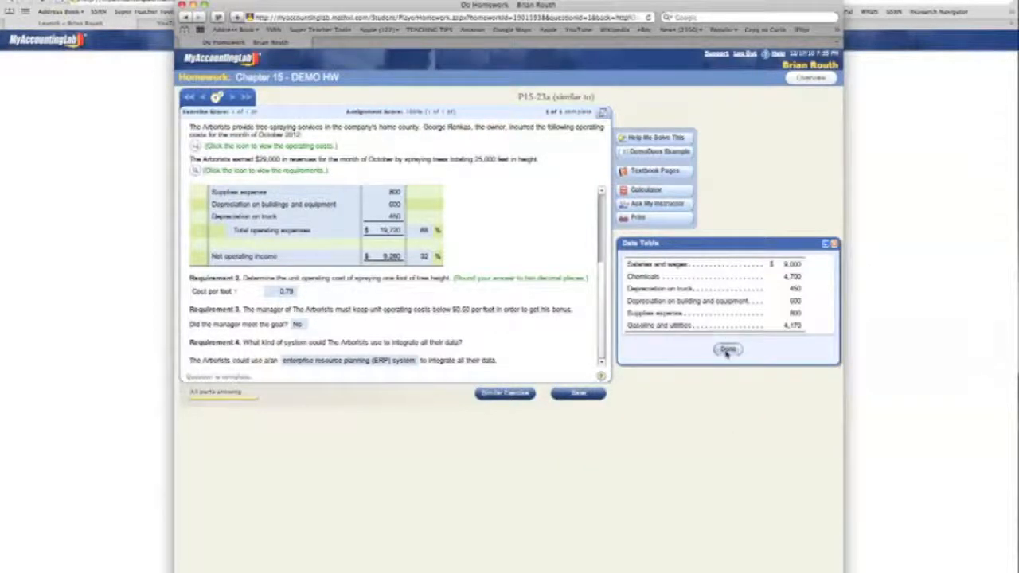
click(728, 348)
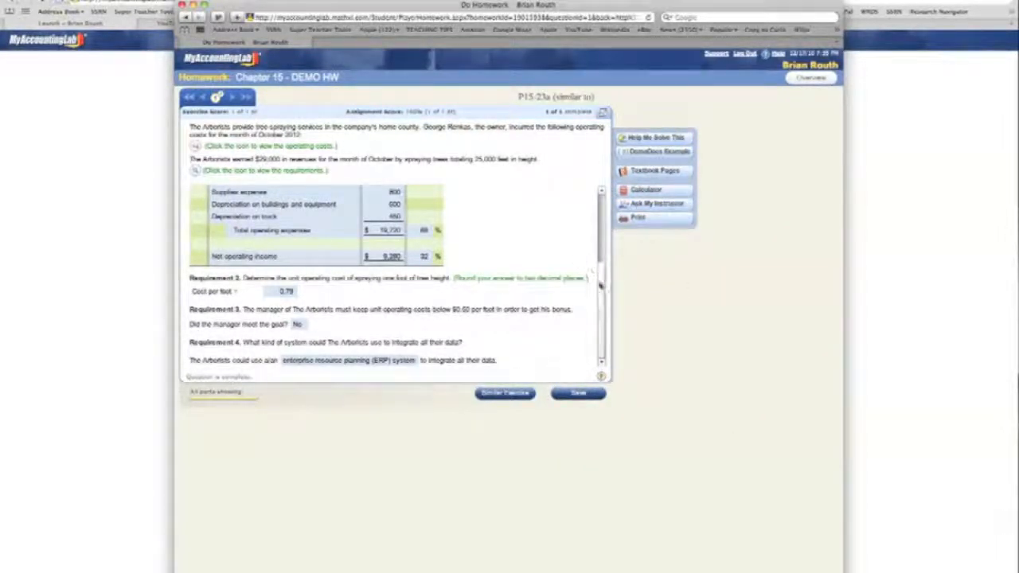
- Open the guided solution for the question and review its Tree People operating costs and requirements, closing both pop-ups
scroll(391, 259, up, 4)
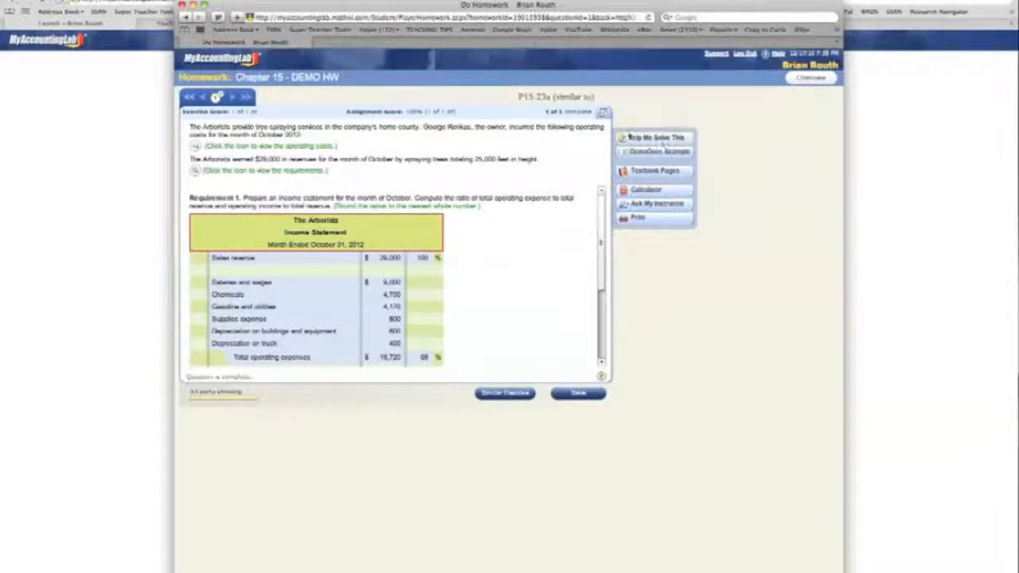
click(655, 138)
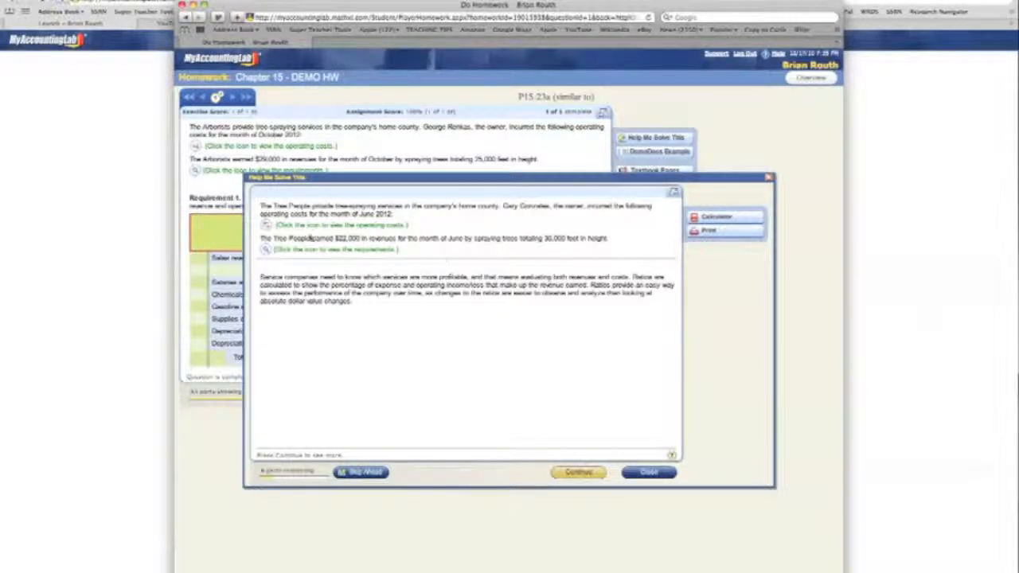
click(265, 225)
click(265, 250)
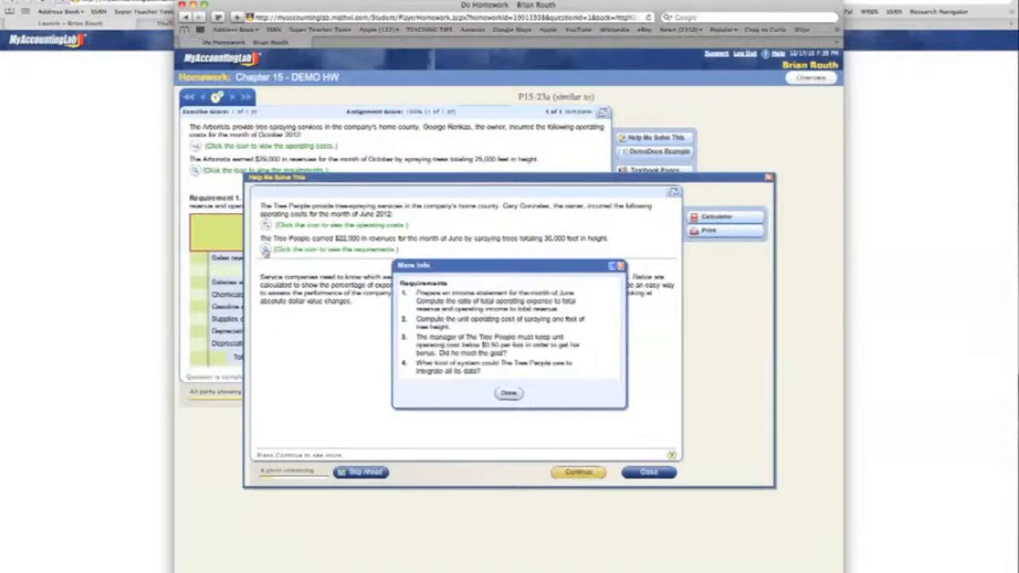
click(509, 393)
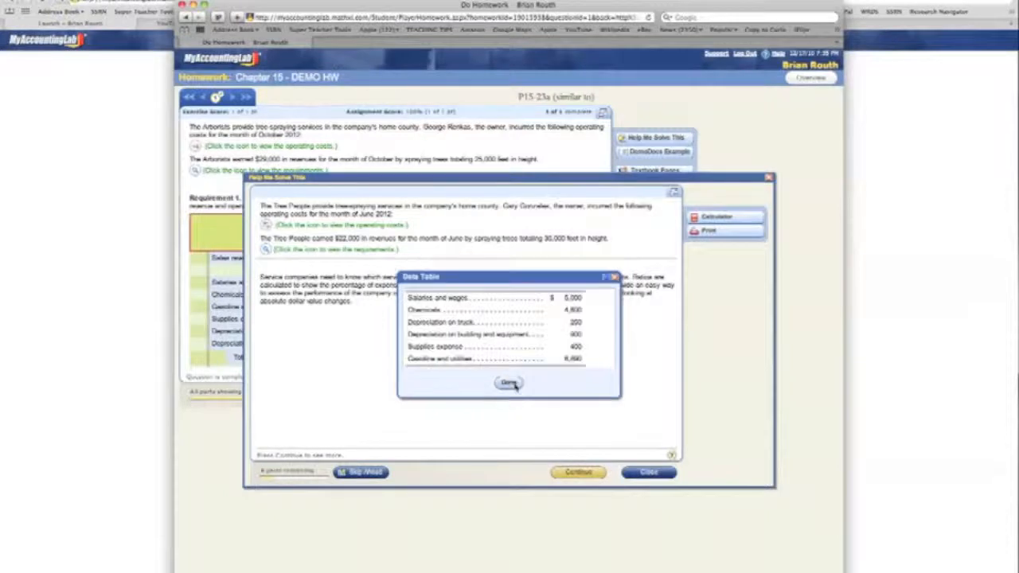
click(510, 383)
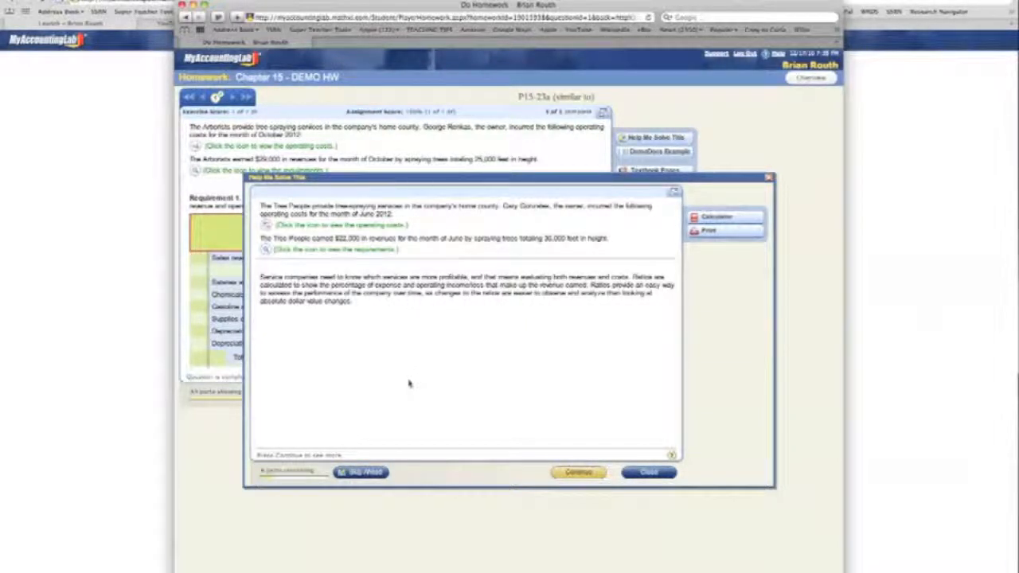
- Skip ahead through Requirement 1 of the guided Tree People example, reviewing the income statement labels, amounts and ratios
click(363, 473)
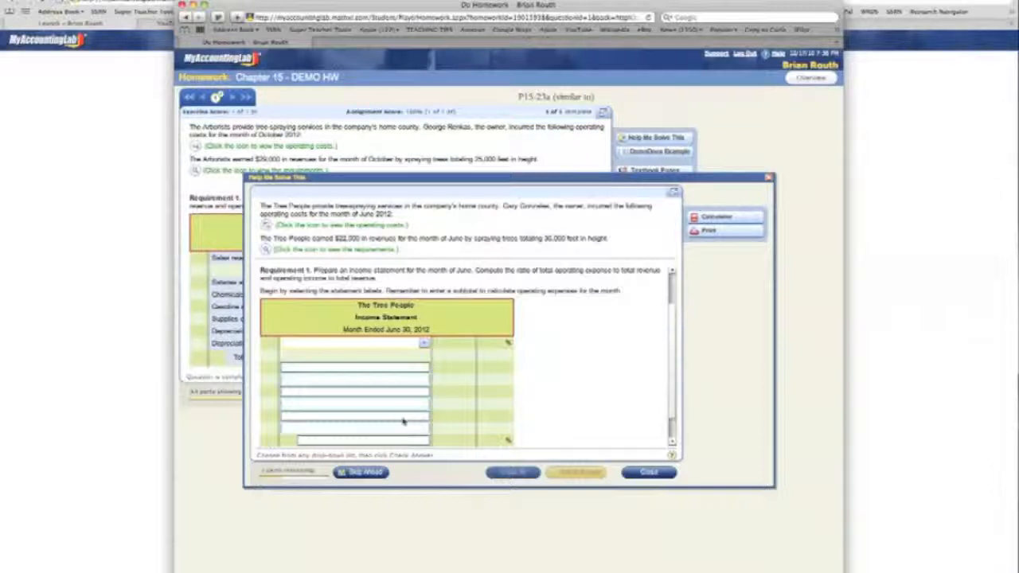
click(362, 473)
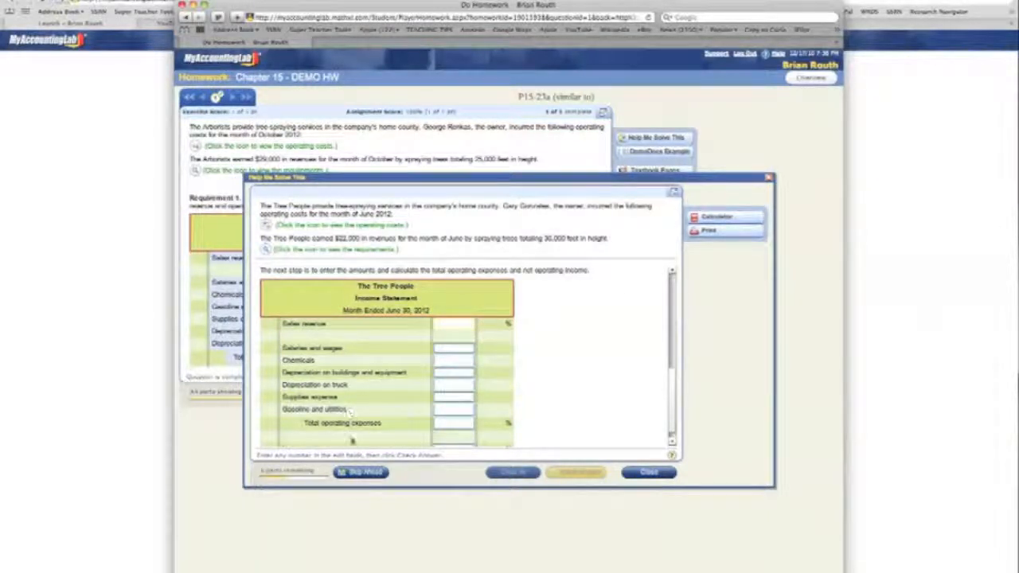
click(358, 473)
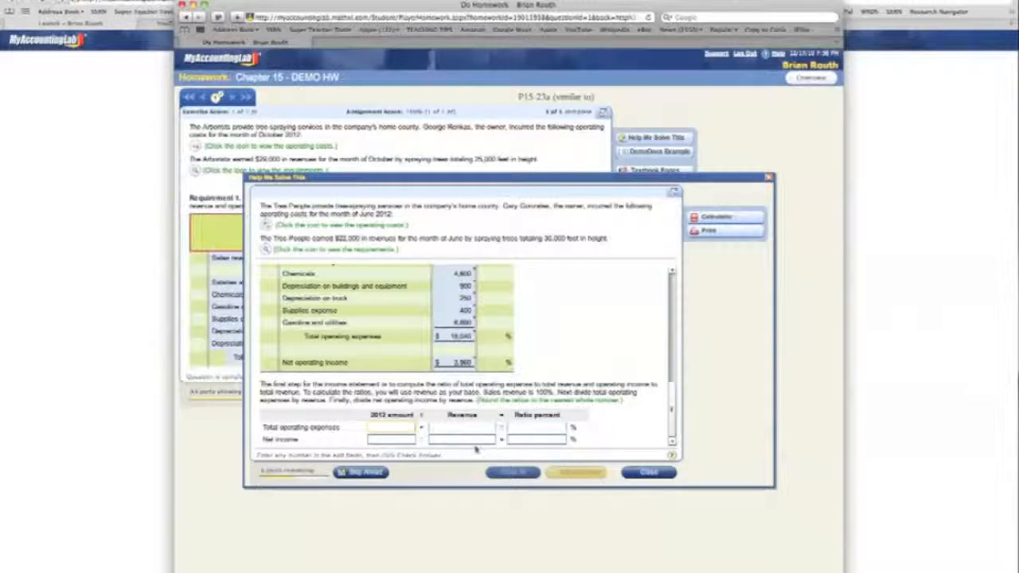
click(360, 472)
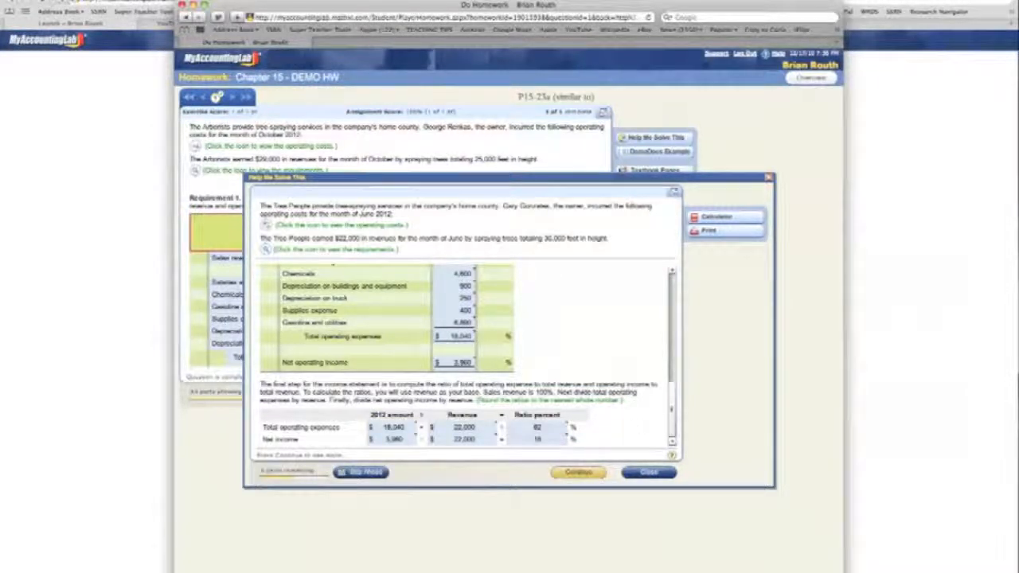
click(361, 472)
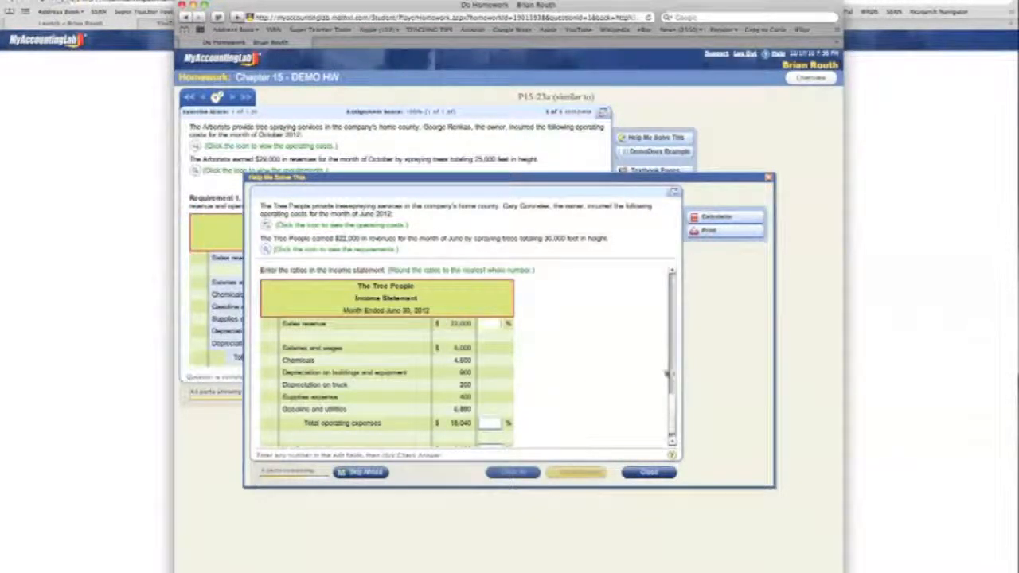
scroll(669, 398, down, 1)
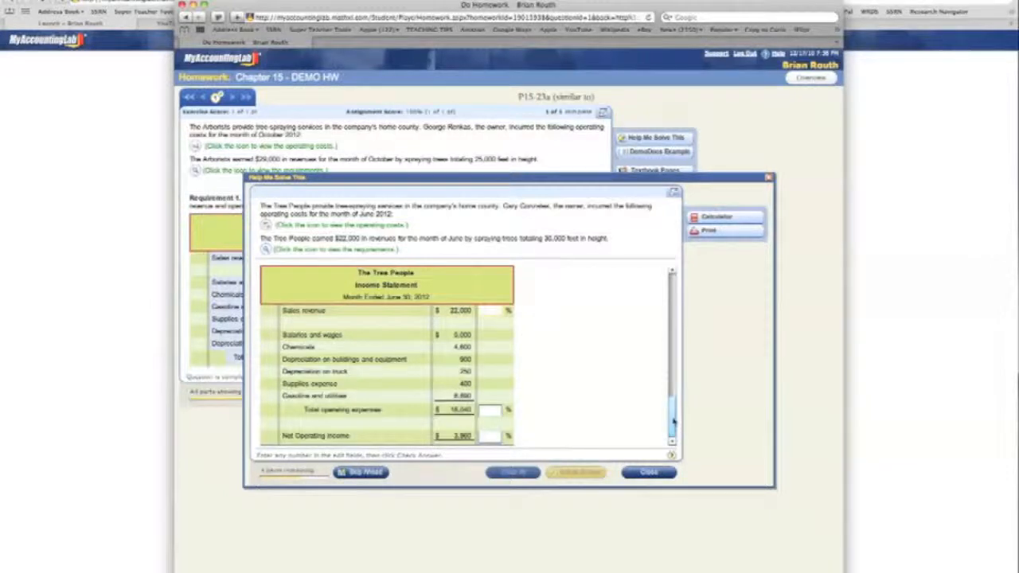
click(363, 474)
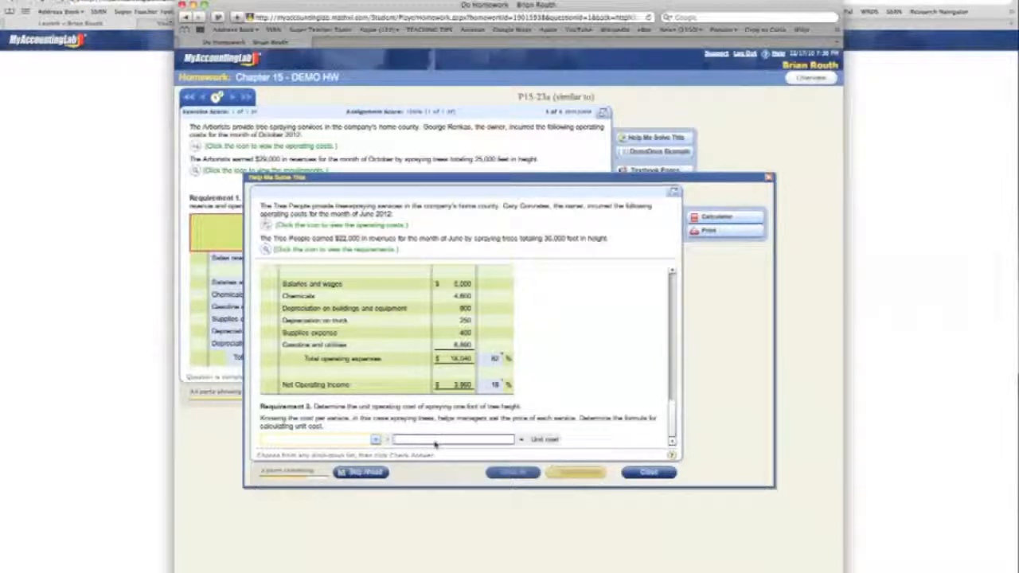
- Skip through the Requirement 2 unit cost formula and calculation to Requirement 3, and close the guided solution
click(362, 472)
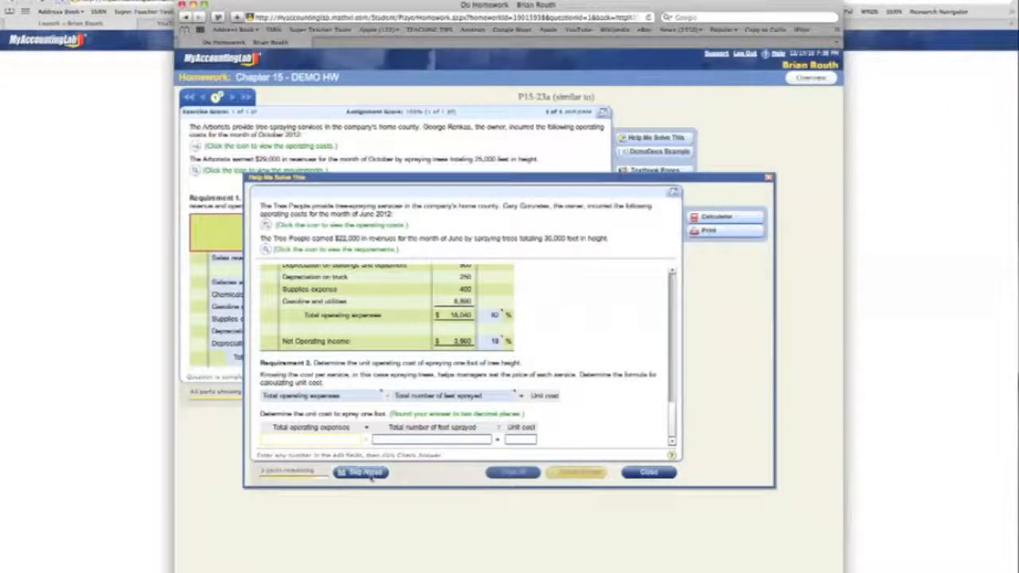
click(367, 474)
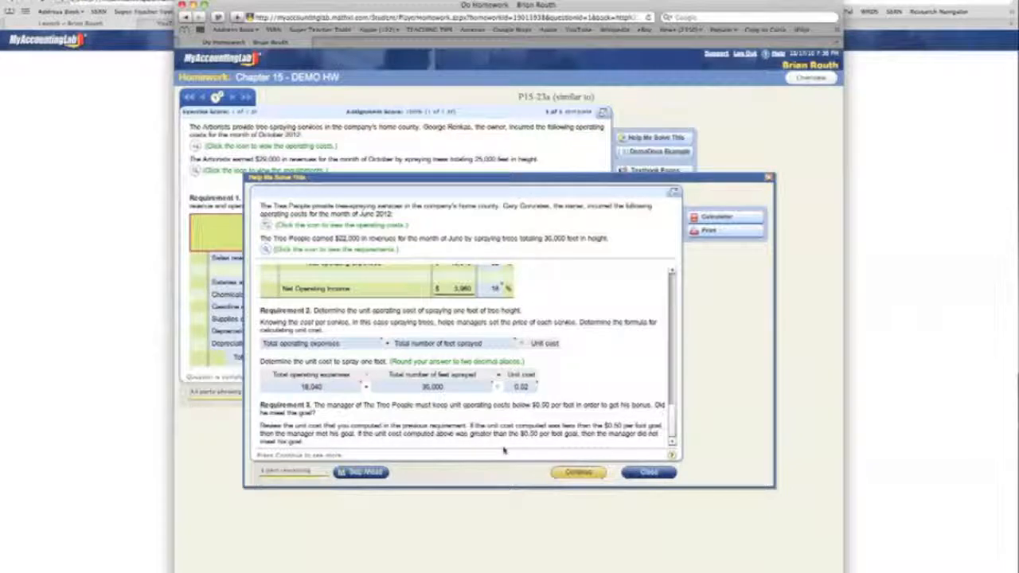
click(649, 473)
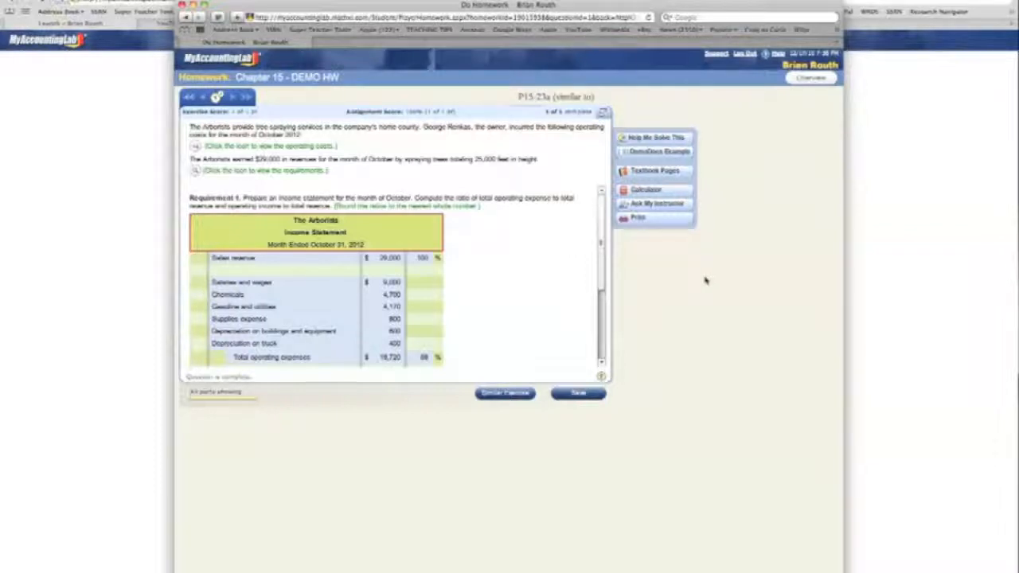
- Open the DemoDocs example on management accounting, view the Dark Spray Tanning problem, and close it
click(660, 152)
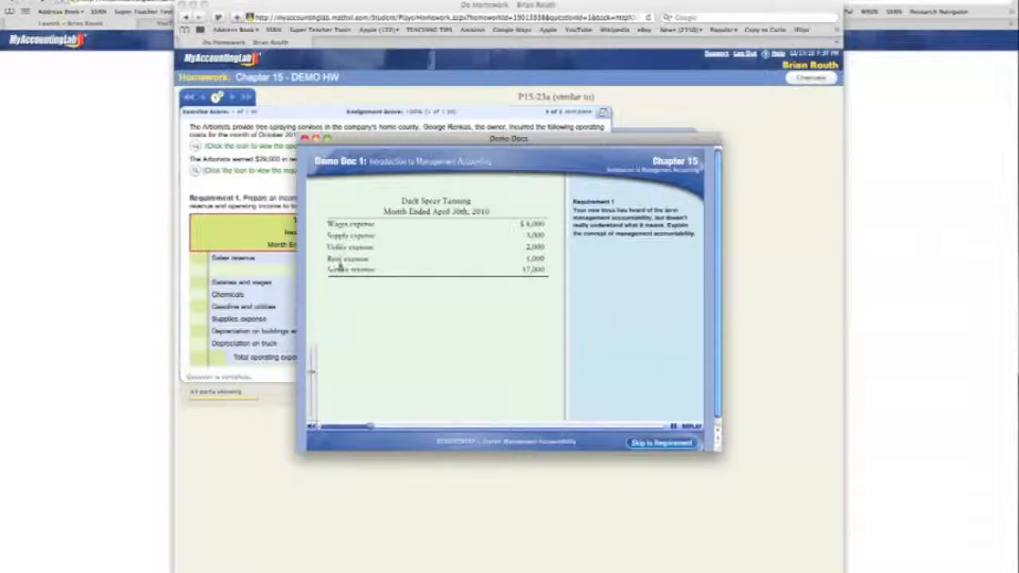
click(305, 138)
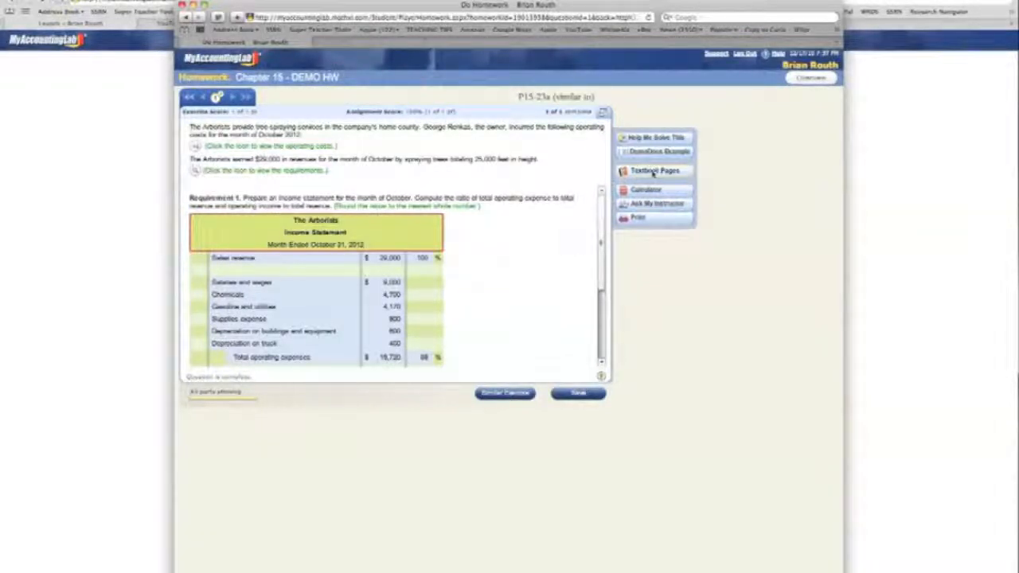
- Open the related textbook pages, review pages 795 and 796 on service company income statements, and close the textbook
click(665, 172)
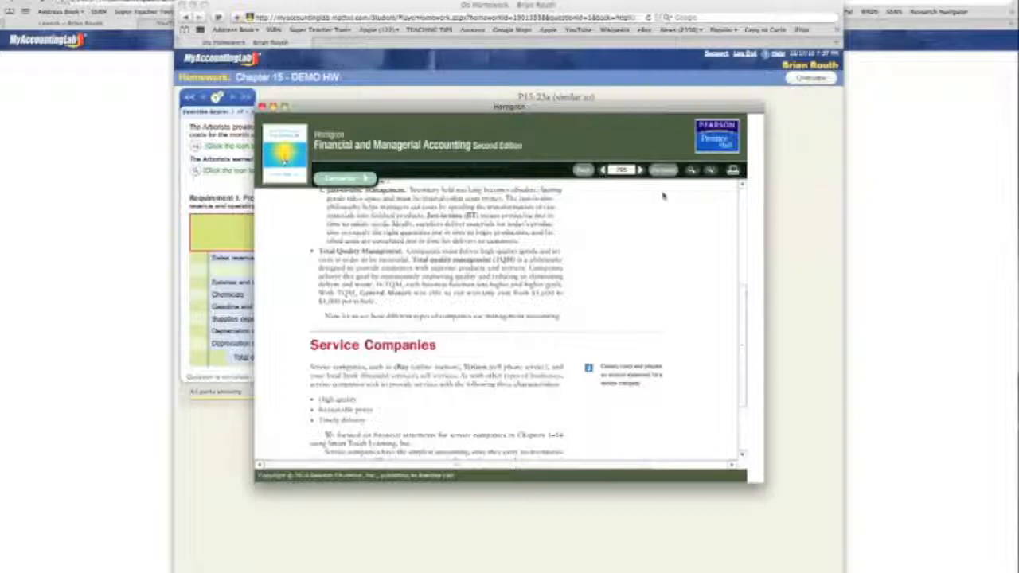
drag(740, 339, 746, 234)
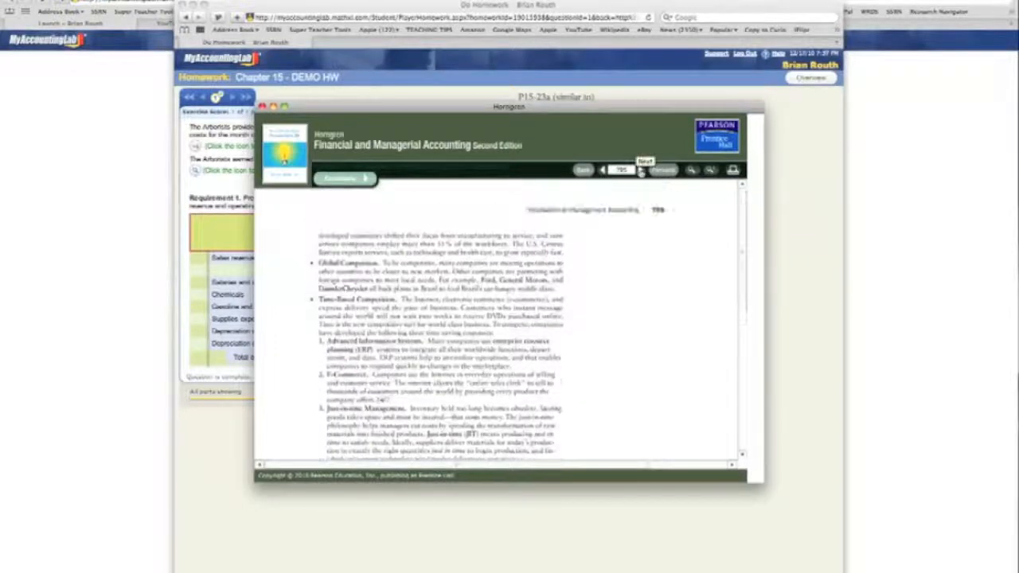
click(641, 171)
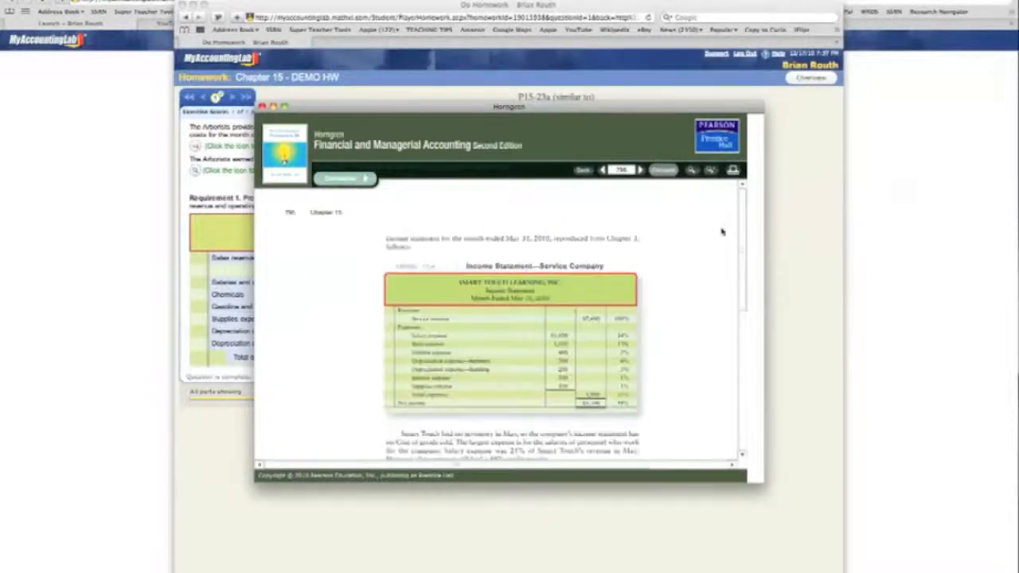
drag(741, 235, 749, 264)
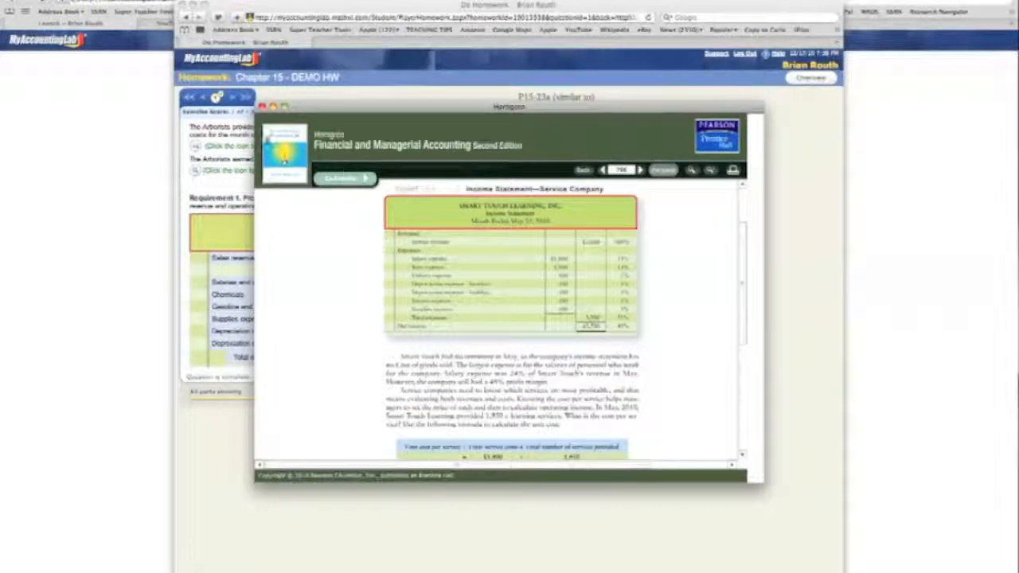
click(262, 107)
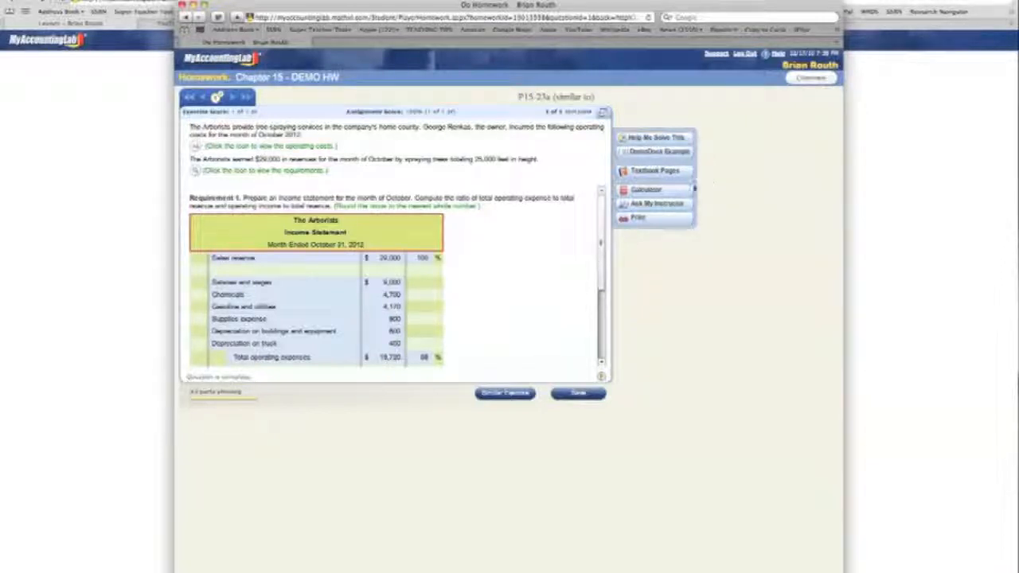
- Open the Ask My Instructor message form, clear the recipient's e-mail address, and close the form without sending a message
click(653, 205)
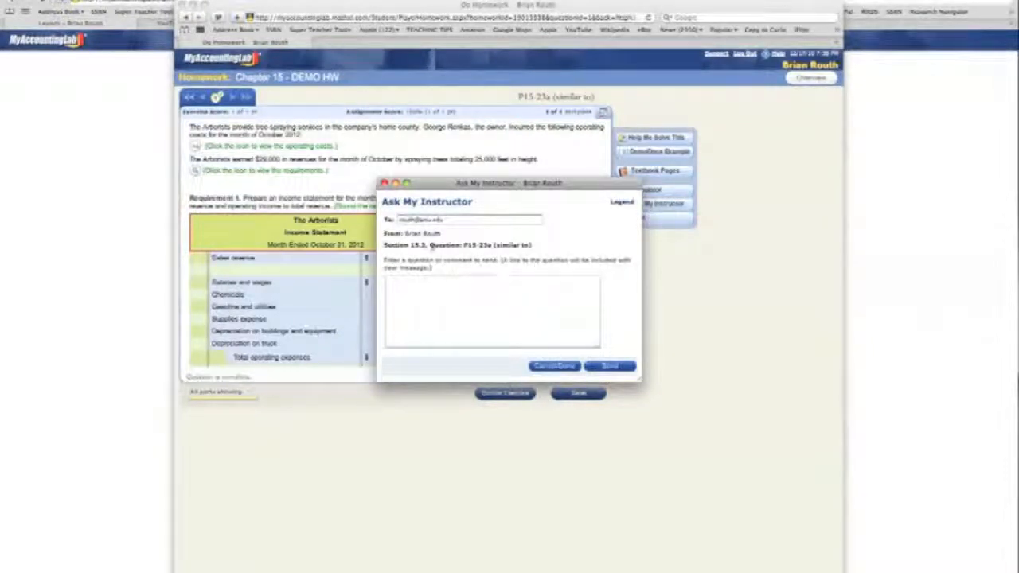
drag(458, 221, 384, 223)
key(BackSpace)
click(444, 294)
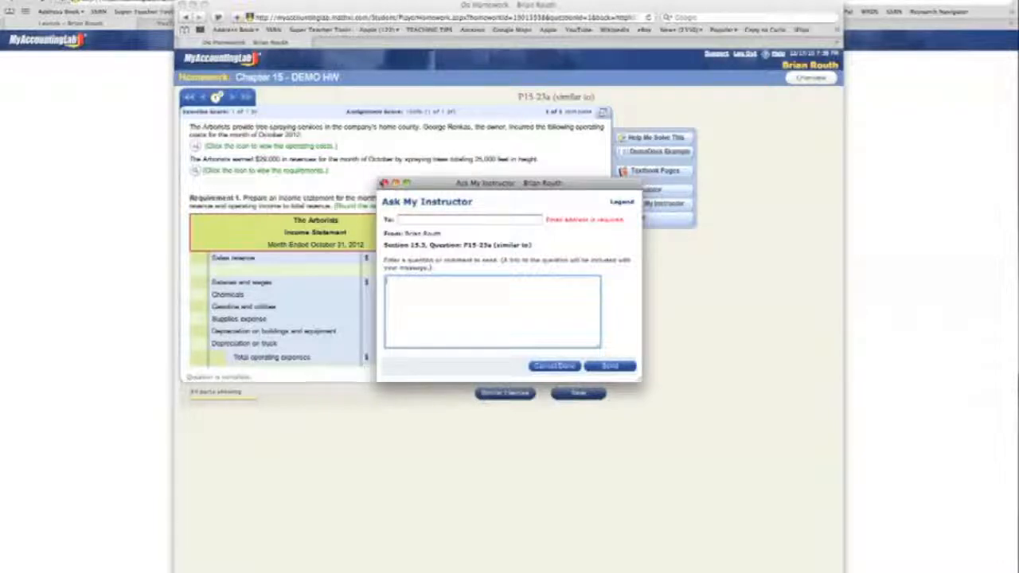
click(385, 183)
click(588, 252)
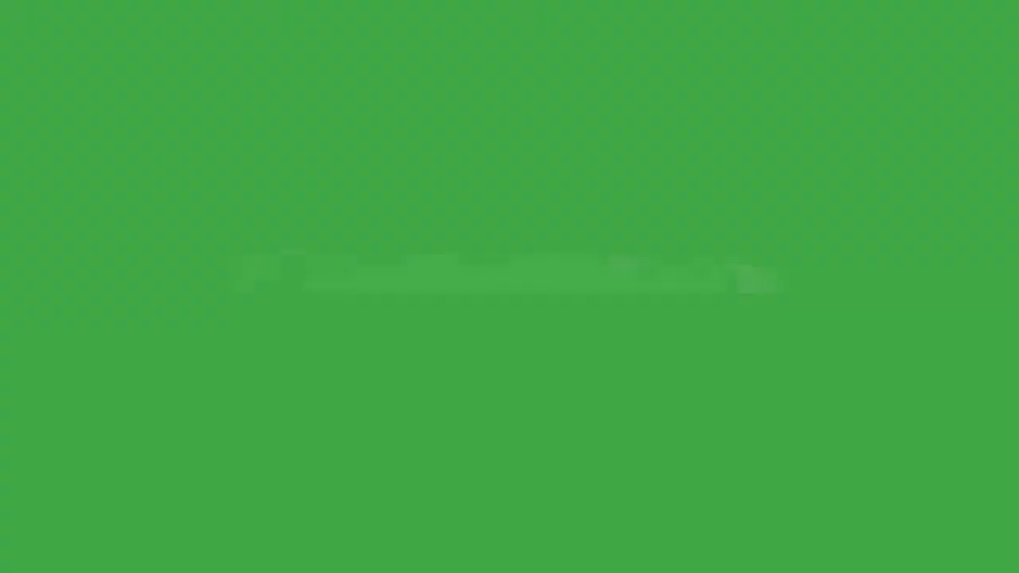